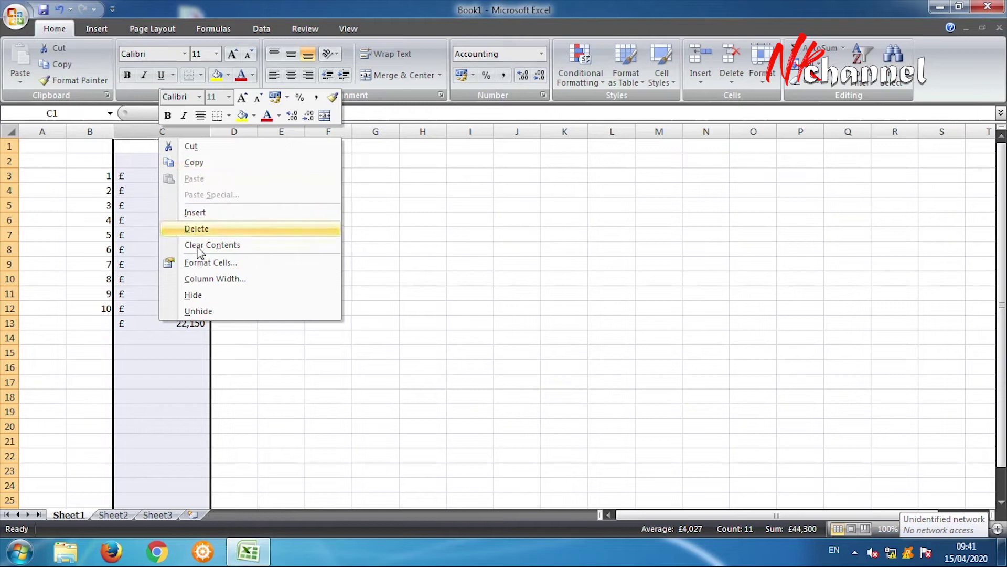
Step: Format column C as Accounting with the $ English (Australia) currency symbol
{"action": "left_click", "coordinate": [206, 264]}
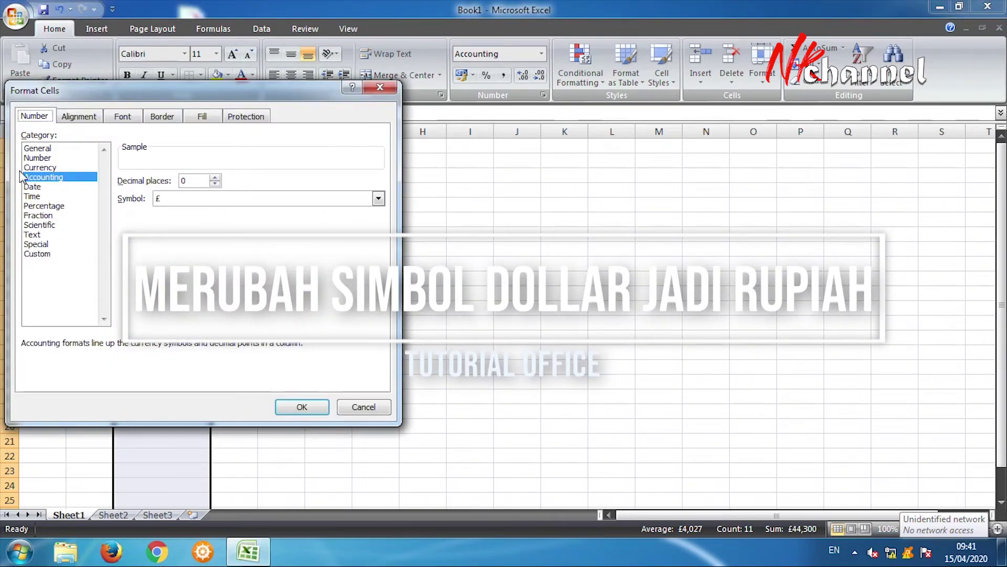
{"action": "left_click", "coordinate": [169, 199]}
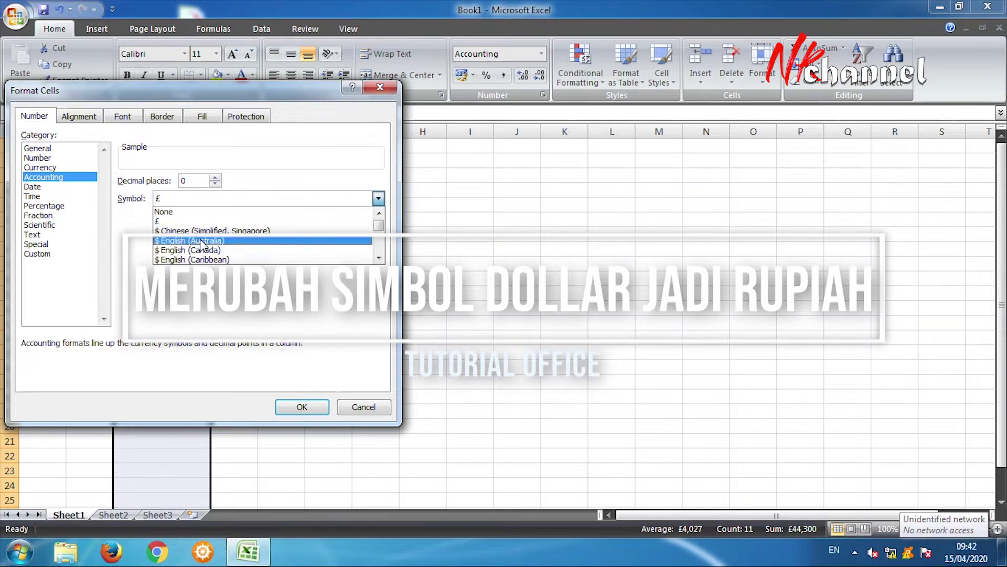
{"action": "scroll", "coordinate": [205, 257], "scroll_direction": "down", "scroll_amount": 1}
{"action": "scroll", "coordinate": [205, 257], "scroll_direction": "down", "scroll_amount": 1}
{"action": "scroll", "coordinate": [205, 257], "scroll_direction": "down", "scroll_amount": 1}
{"action": "scroll", "coordinate": [204, 257], "scroll_direction": "down", "scroll_amount": 1}
{"action": "scroll", "coordinate": [205, 257], "scroll_direction": "up", "scroll_amount": 2}
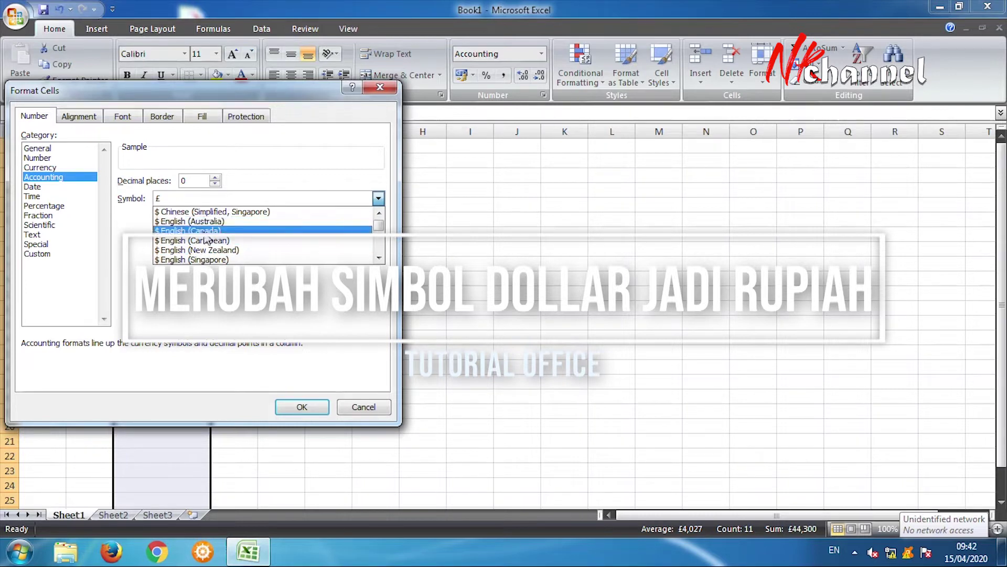
{"action": "key", "text": "Up"}
{"action": "key", "text": "Return"}
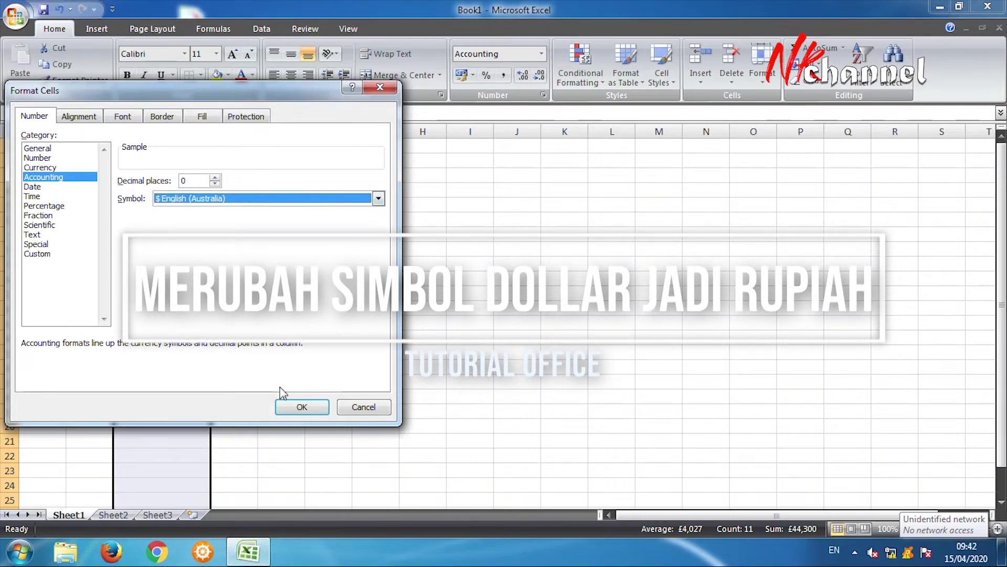
{"action": "left_click", "coordinate": [288, 405]}
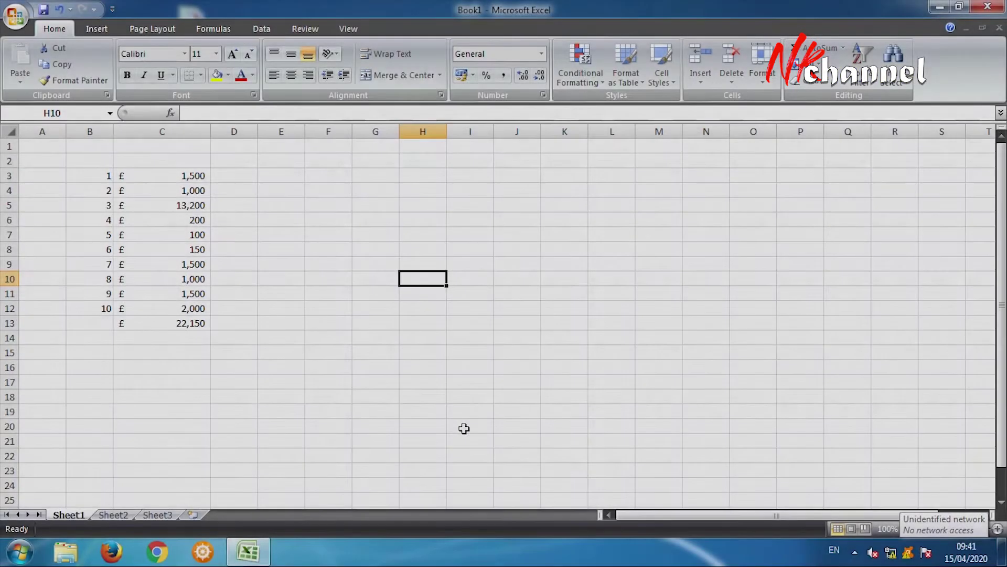
{"action": "left_click", "coordinate": [426, 416]}
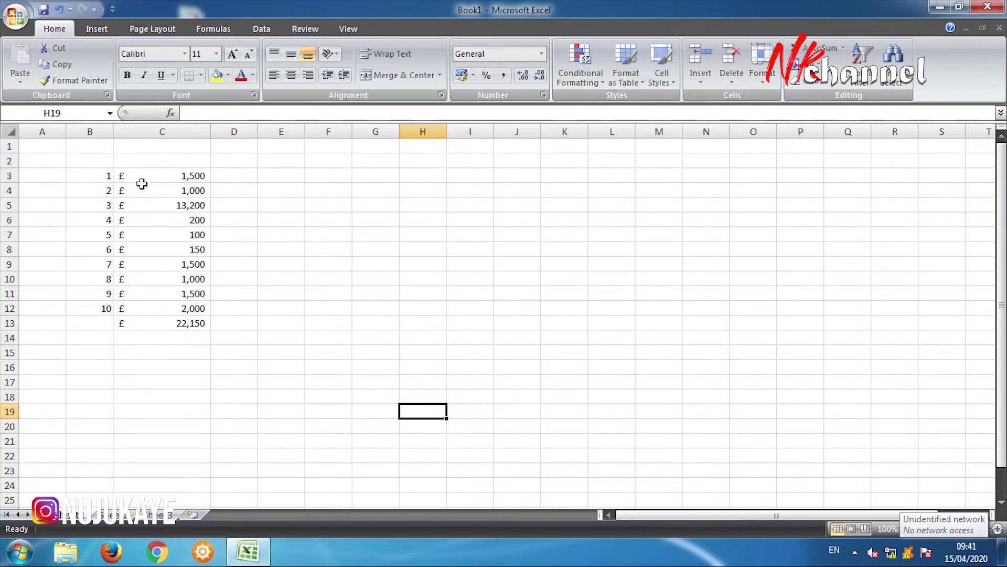
Step: Check cell C3's format, then select column C and bring up its context menu
{"action": "left_click", "coordinate": [122, 179]}
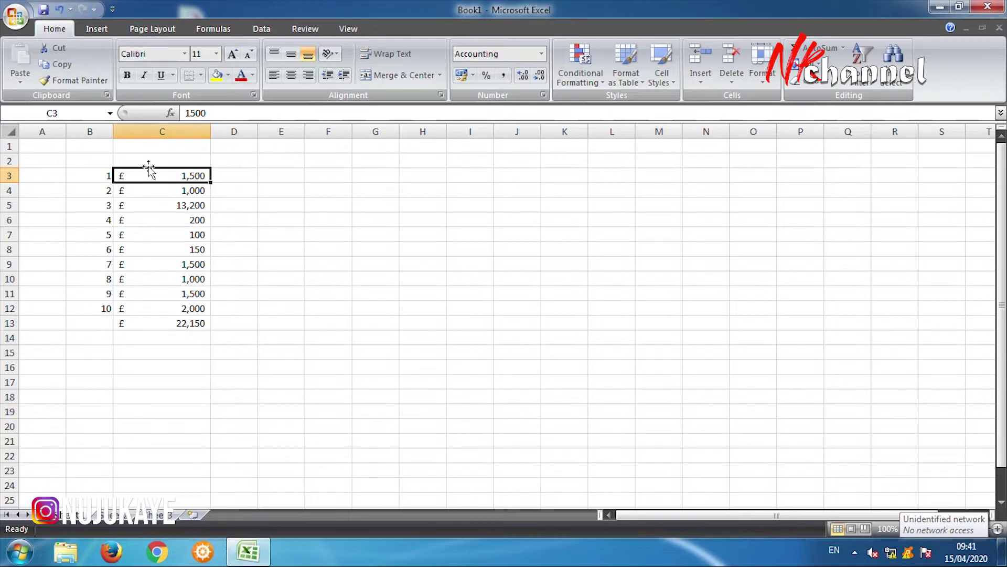
{"action": "left_click", "coordinate": [328, 336]}
{"action": "left_click", "coordinate": [162, 131]}
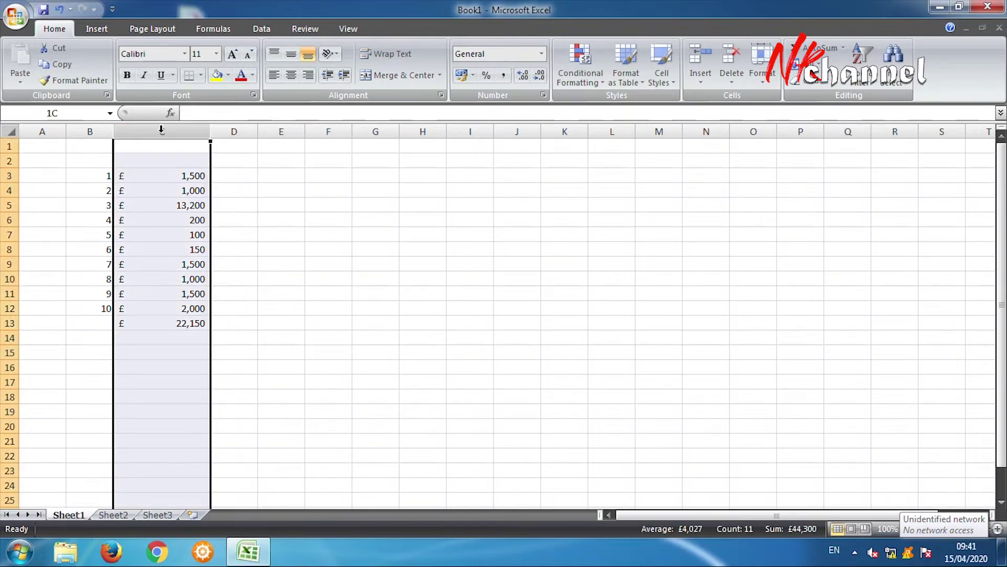
{"action": "right_click", "coordinate": [162, 133]}
{"action": "left_click", "coordinate": [398, 355]}
{"action": "right_click", "coordinate": [159, 132]}
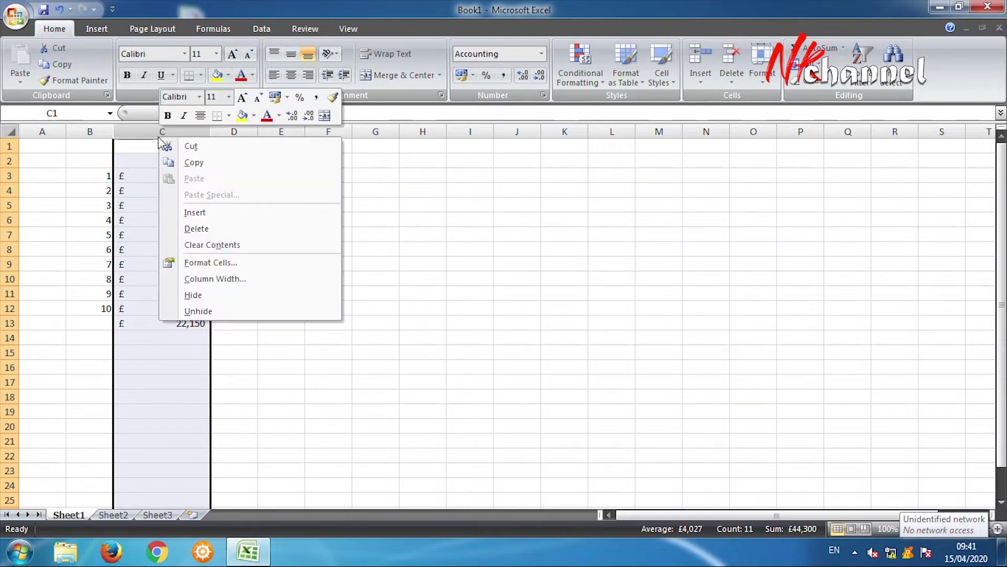
Step: Change column C's Accounting symbol from £ to $ English (Australia)
{"action": "left_click", "coordinate": [206, 263]}
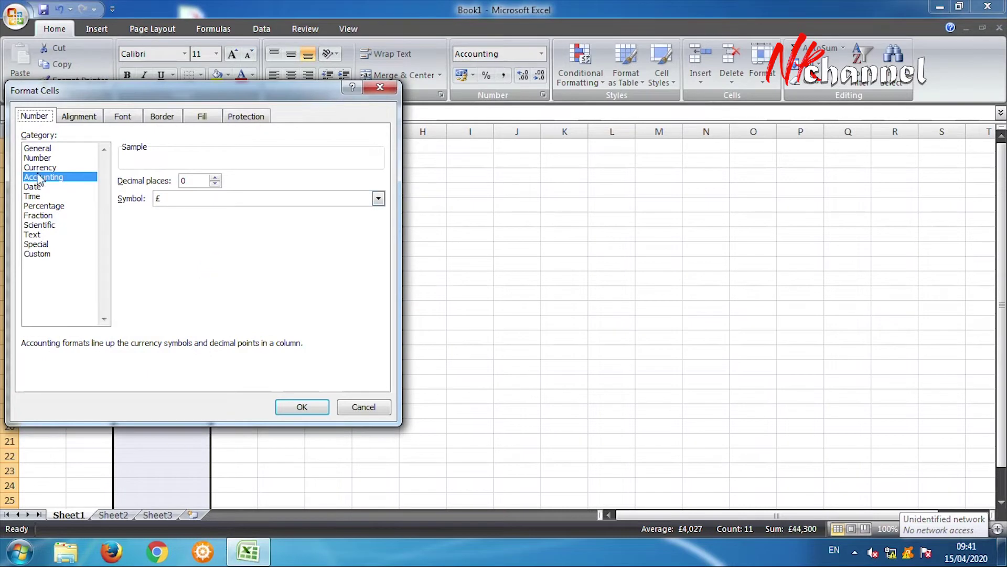
{"action": "left_click", "coordinate": [171, 201]}
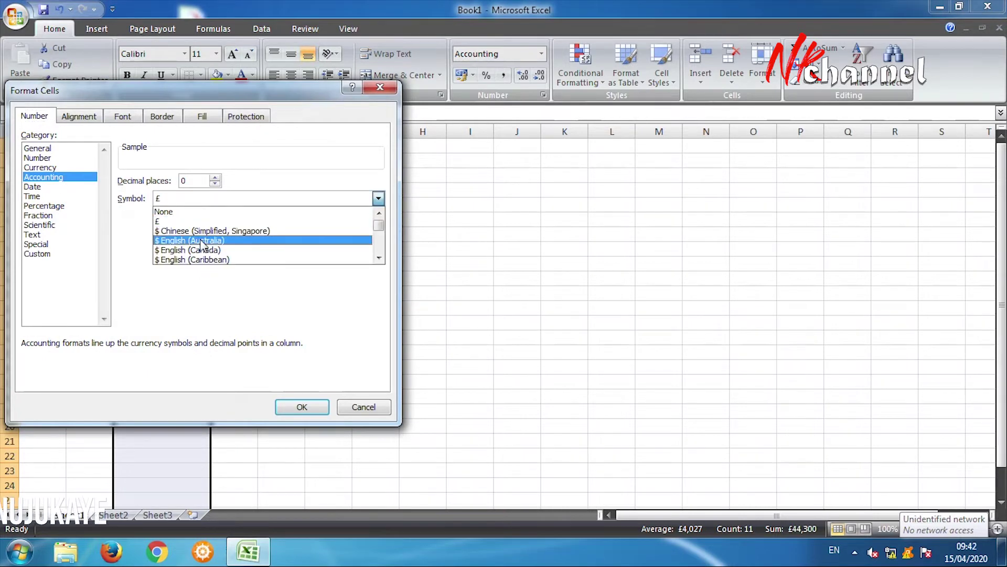
{"action": "scroll", "coordinate": [205, 257], "scroll_direction": "down", "scroll_amount": 1}
{"action": "scroll", "coordinate": [204, 257], "scroll_direction": "down", "scroll_amount": 1}
{"action": "scroll", "coordinate": [205, 257], "scroll_direction": "down", "scroll_amount": 1}
{"action": "scroll", "coordinate": [205, 257], "scroll_direction": "up", "scroll_amount": 1}
{"action": "scroll", "coordinate": [204, 257], "scroll_direction": "up", "scroll_amount": 1}
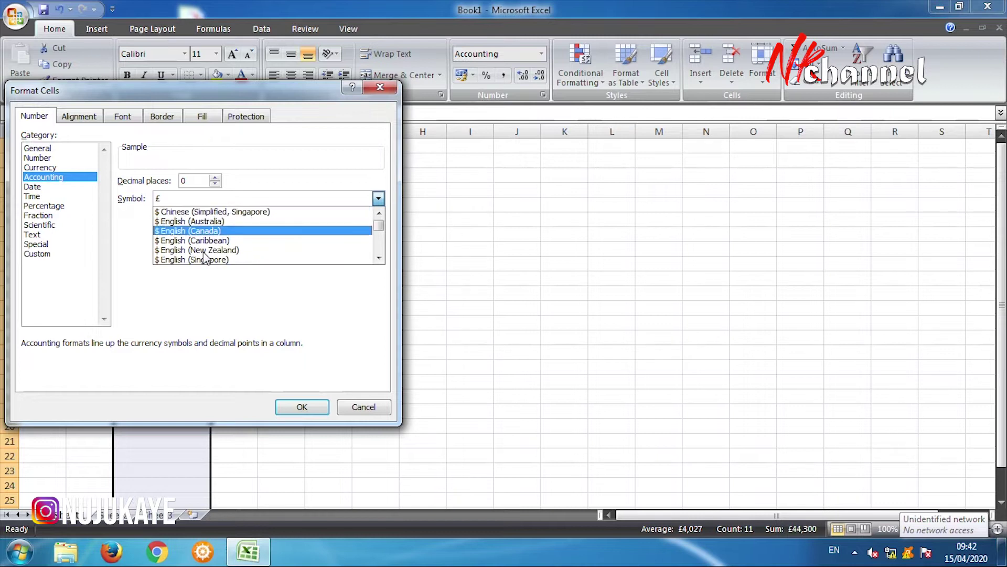
{"action": "scroll", "coordinate": [206, 237], "scroll_direction": "up", "scroll_amount": 1}
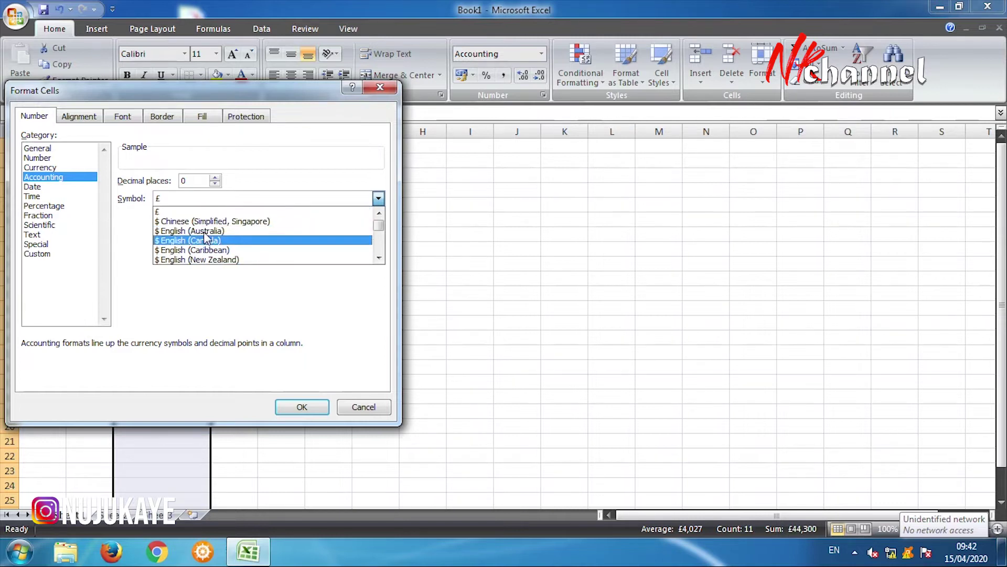
{"action": "left_click", "coordinate": [203, 231]}
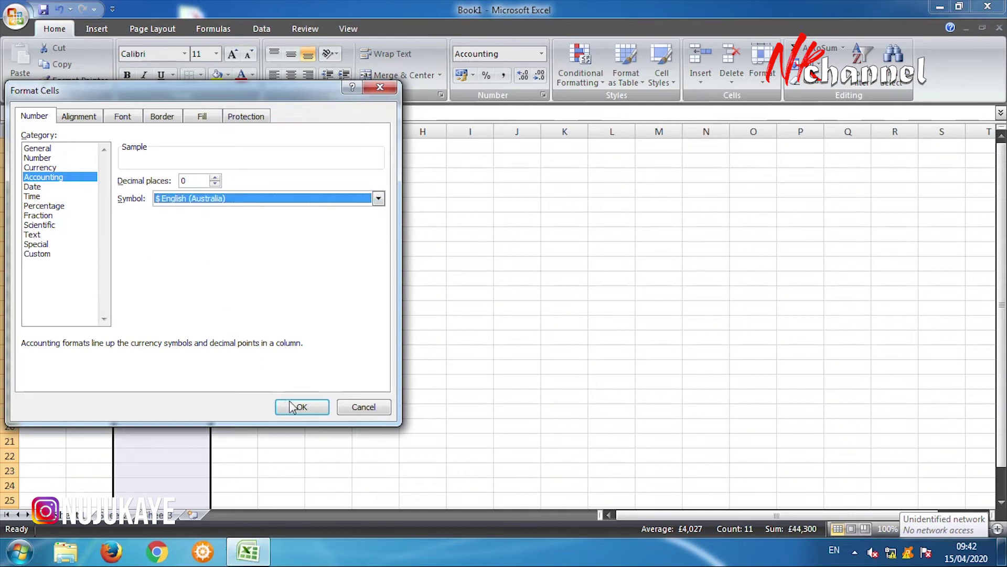
{"action": "left_click", "coordinate": [293, 408]}
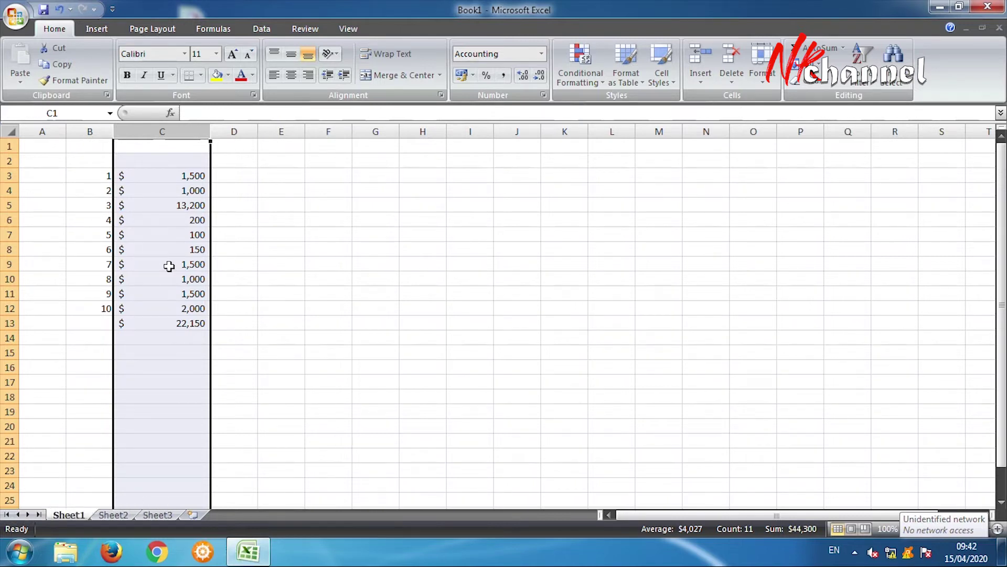
Step: Deselect column C and open the Windows Start menu
{"action": "left_click", "coordinate": [396, 248]}
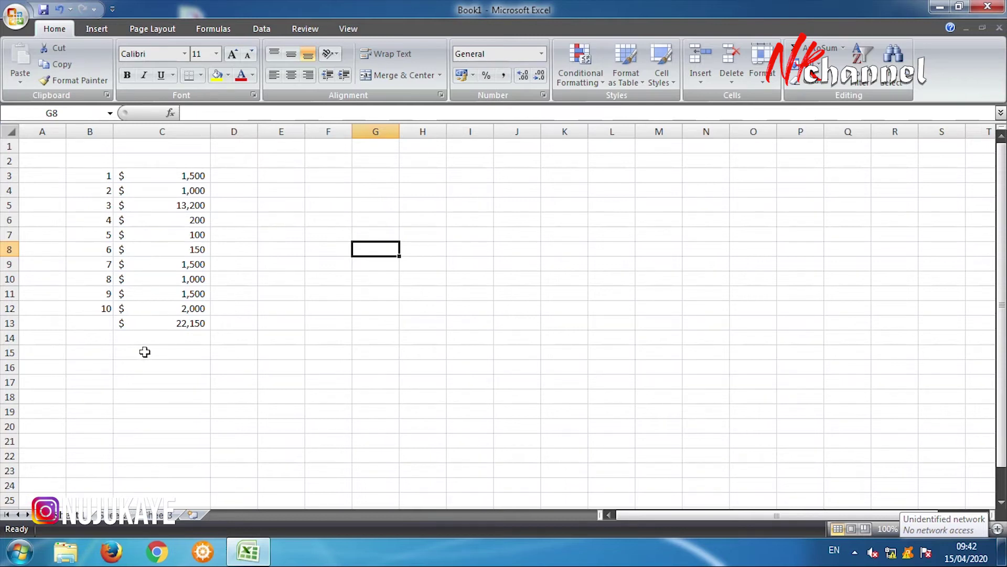
{"action": "left_click", "coordinate": [21, 552]}
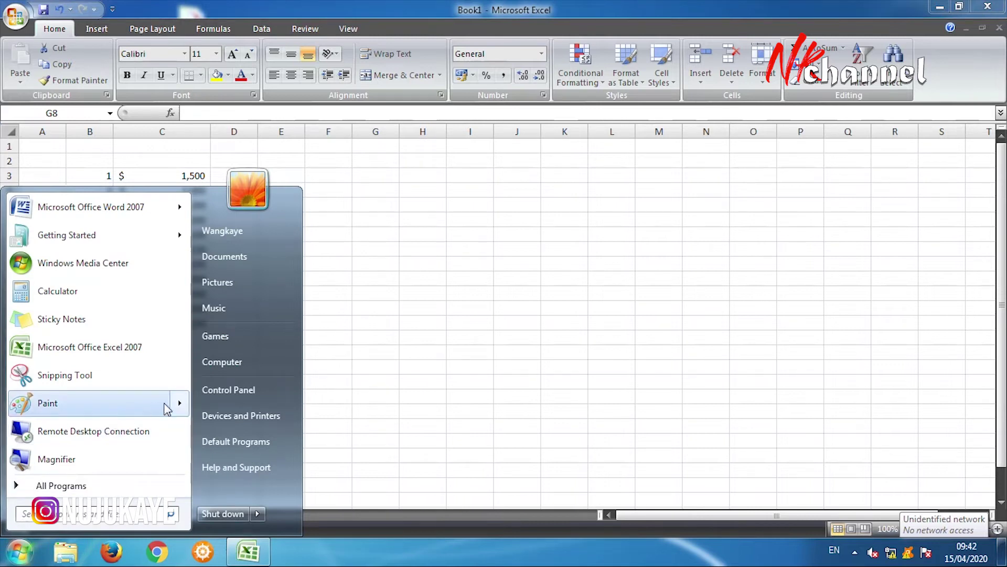
Step: Open Control Panel and switch its view to Large icons
{"action": "left_click", "coordinate": [240, 392]}
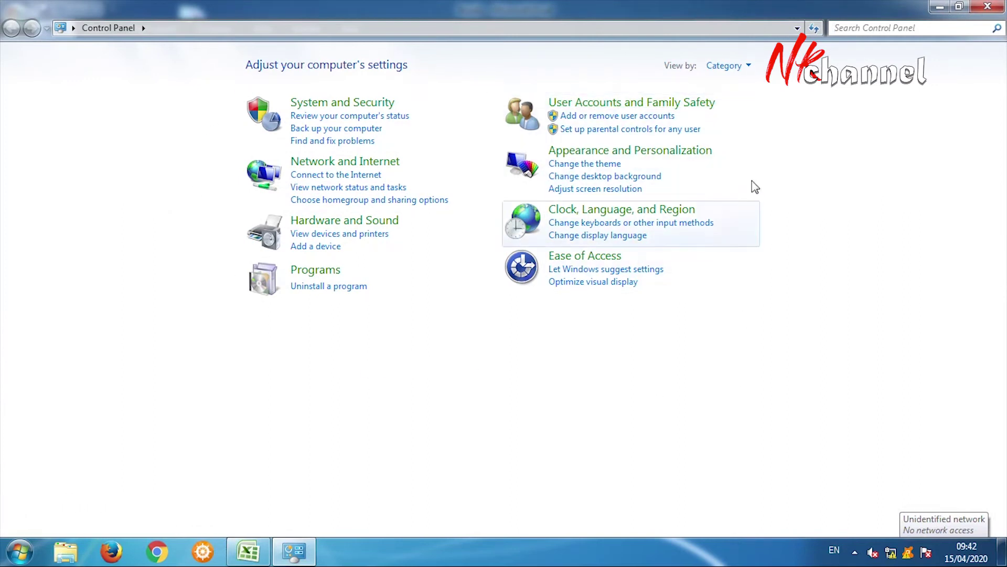
{"action": "left_click", "coordinate": [729, 68]}
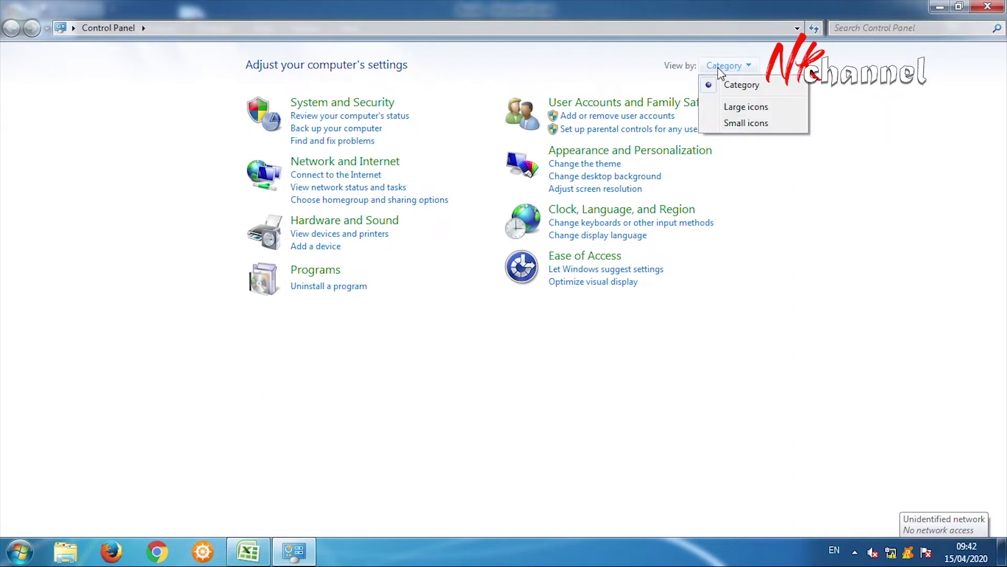
{"action": "left_click", "coordinate": [732, 110]}
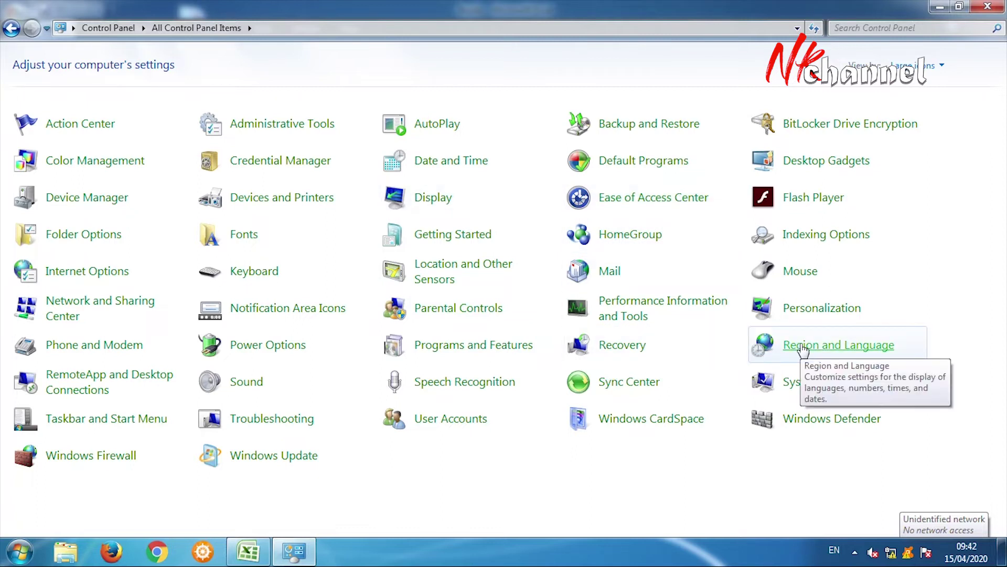
Step: Set the Windows regional format to Indonesian (Indonesia), then return to Excel at cell C14
{"action": "left_click", "coordinate": [804, 350]}
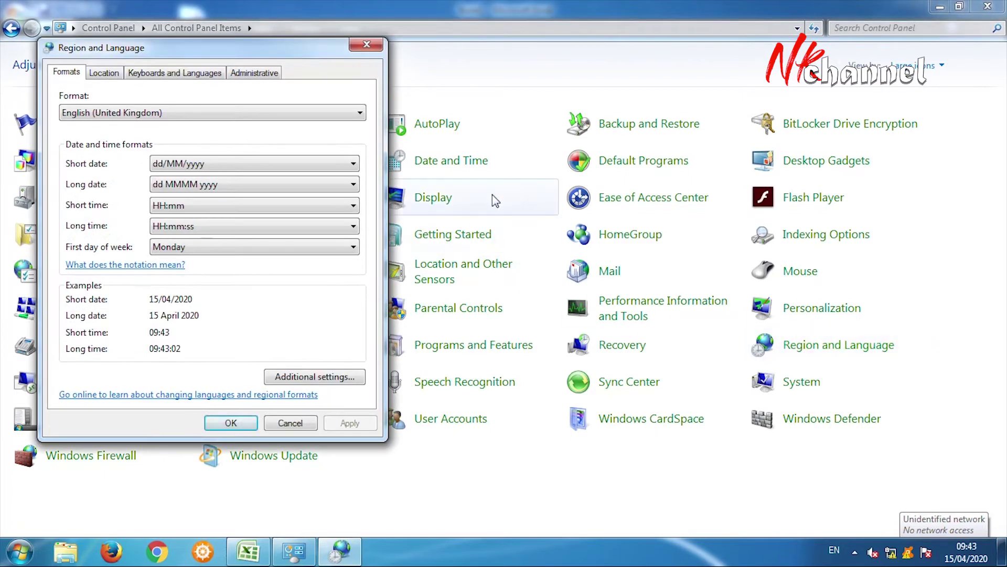
{"action": "left_click_drag", "start_coordinate": [264, 55], "coordinate": [288, 61]}
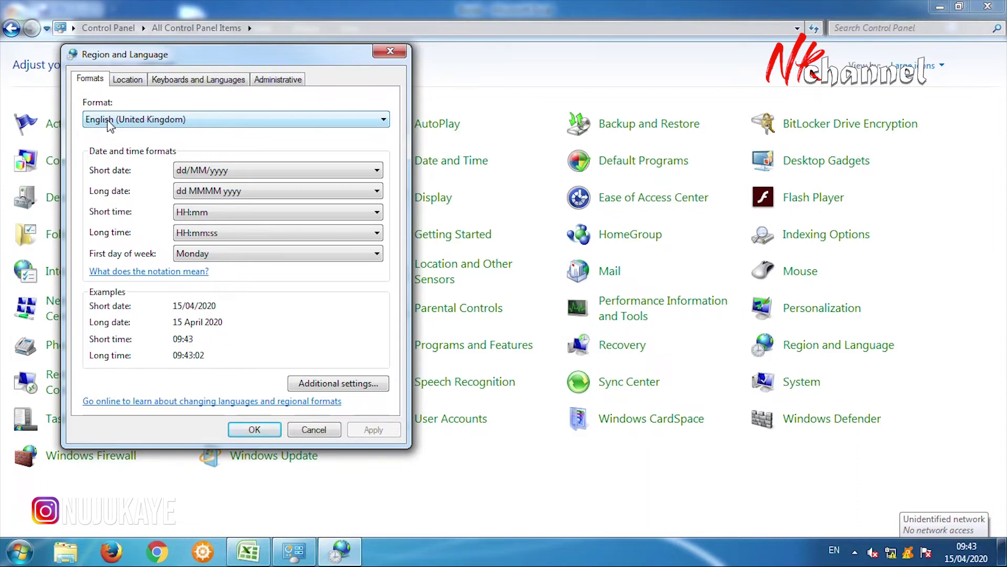
{"action": "left_click", "coordinate": [108, 124]}
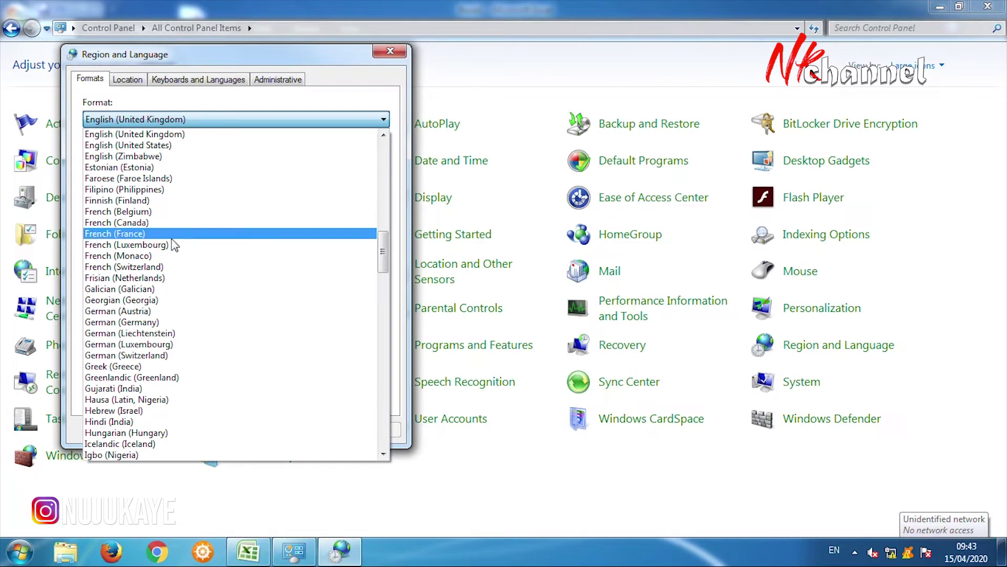
{"action": "scroll", "coordinate": [175, 245], "scroll_direction": "down", "scroll_amount": 1}
{"action": "scroll", "coordinate": [175, 244], "scroll_direction": "down", "scroll_amount": 2}
{"action": "scroll", "coordinate": [175, 245], "scroll_direction": "down", "scroll_amount": 1}
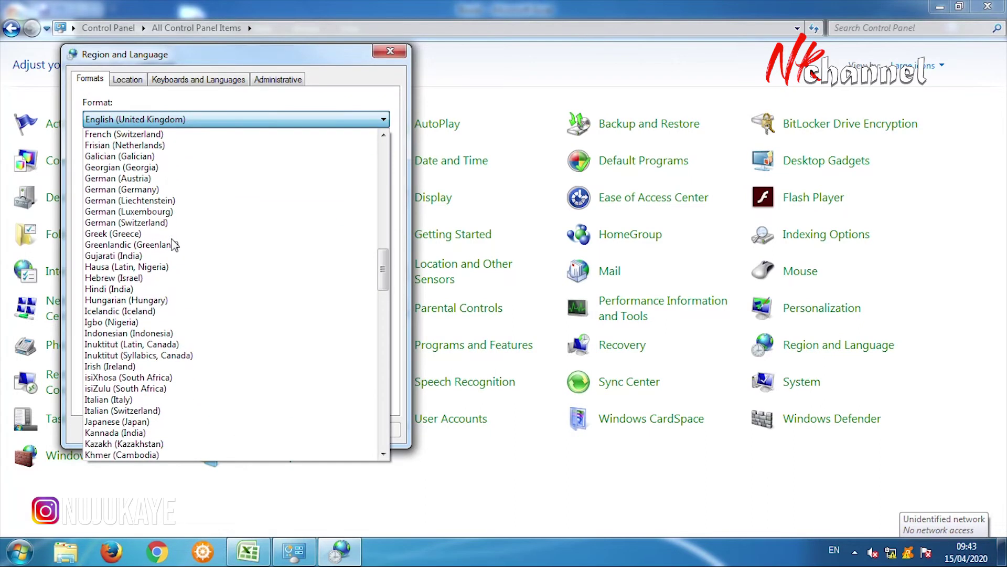
{"action": "scroll", "coordinate": [175, 244], "scroll_direction": "down", "scroll_amount": 1}
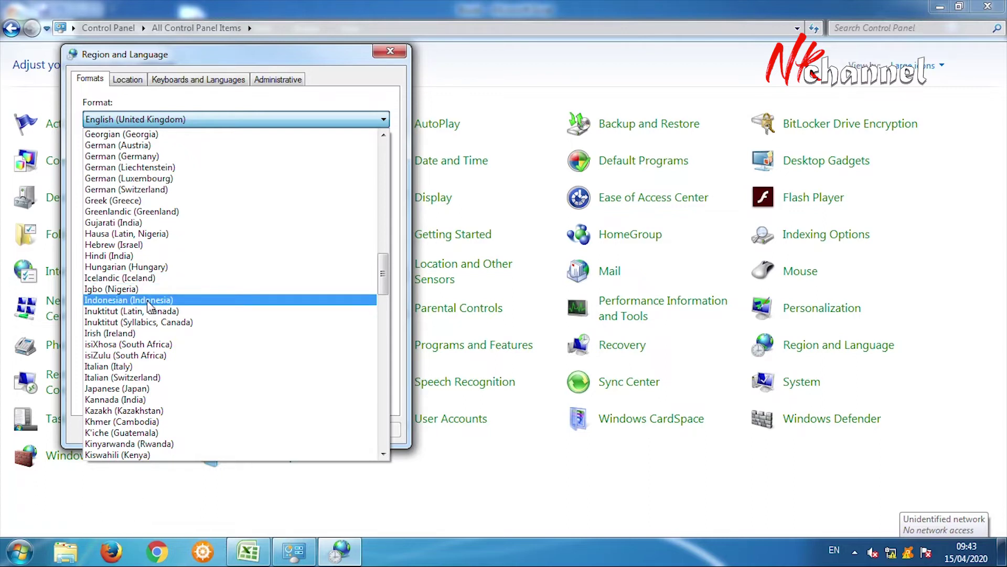
{"action": "left_click", "coordinate": [149, 300]}
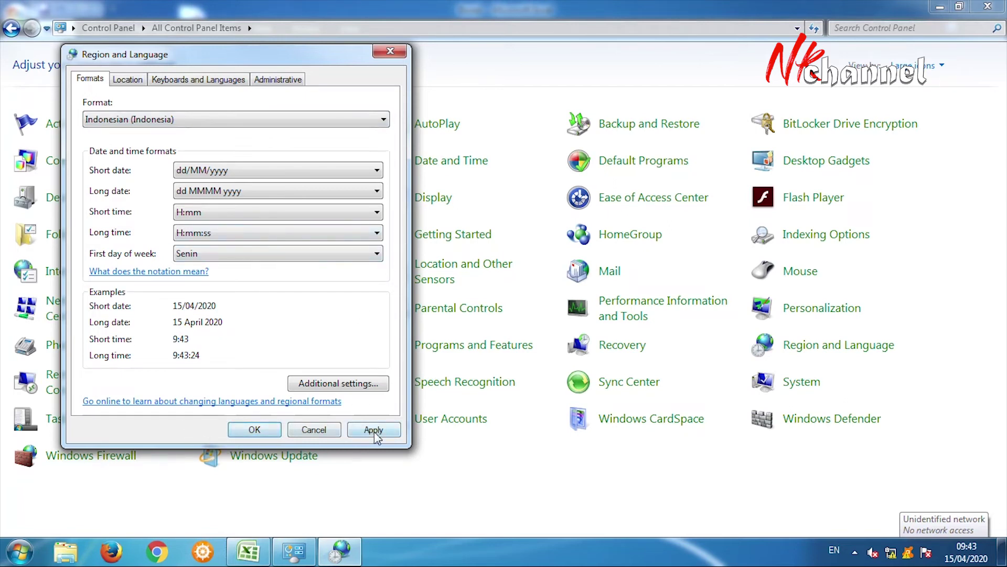
{"action": "left_click", "coordinate": [255, 429]}
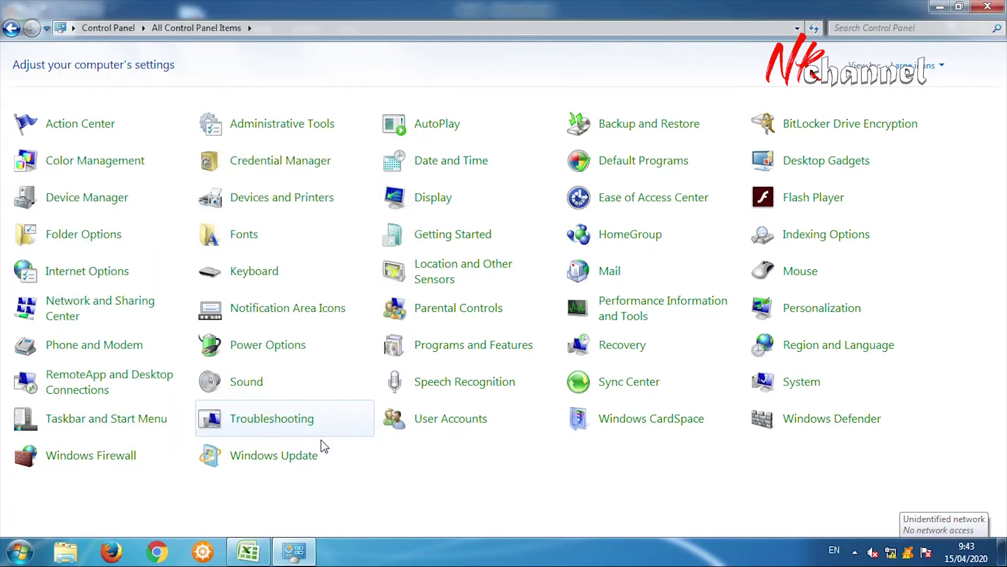
{"action": "left_click", "coordinate": [246, 556]}
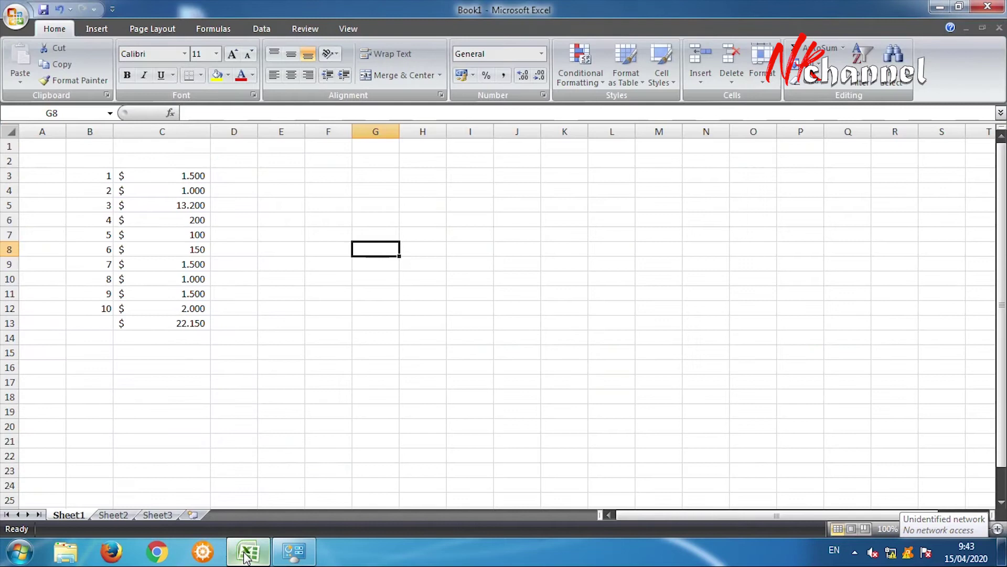
{"action": "left_click", "coordinate": [155, 336]}
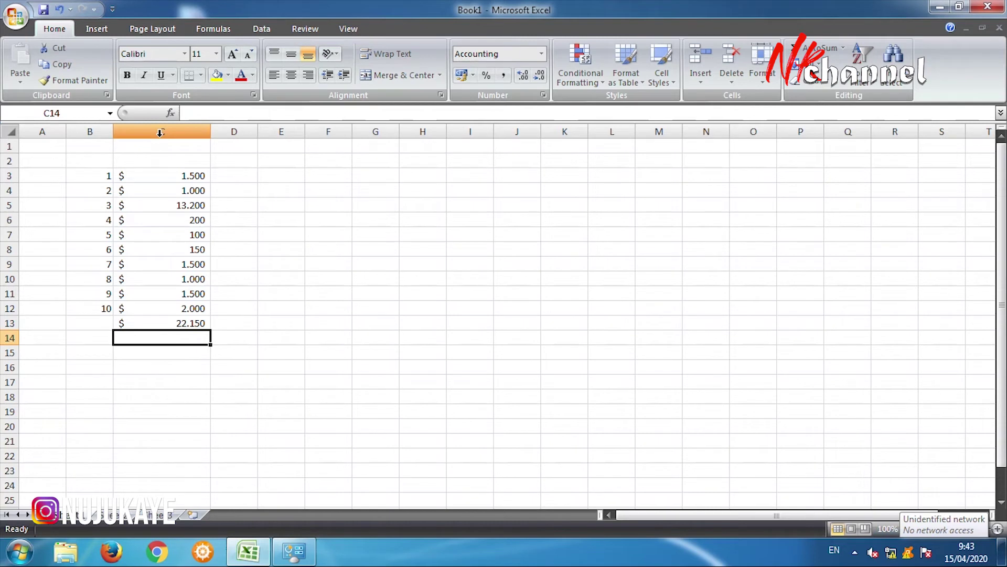
Step: Bring up Format Cells for column C and browse the General, Number and Currency categories
{"action": "right_click", "coordinate": [160, 133]}
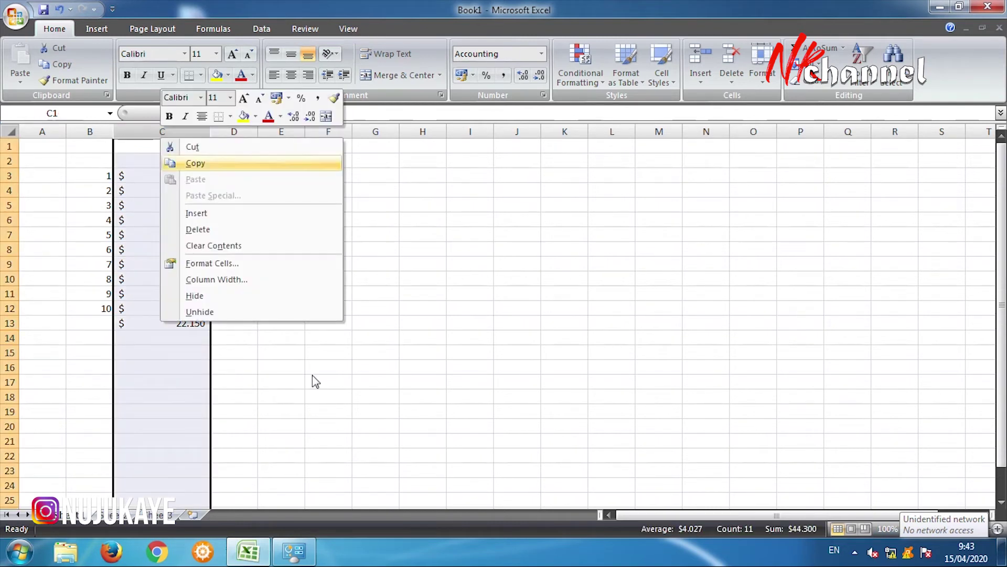
{"action": "left_click", "coordinate": [301, 365]}
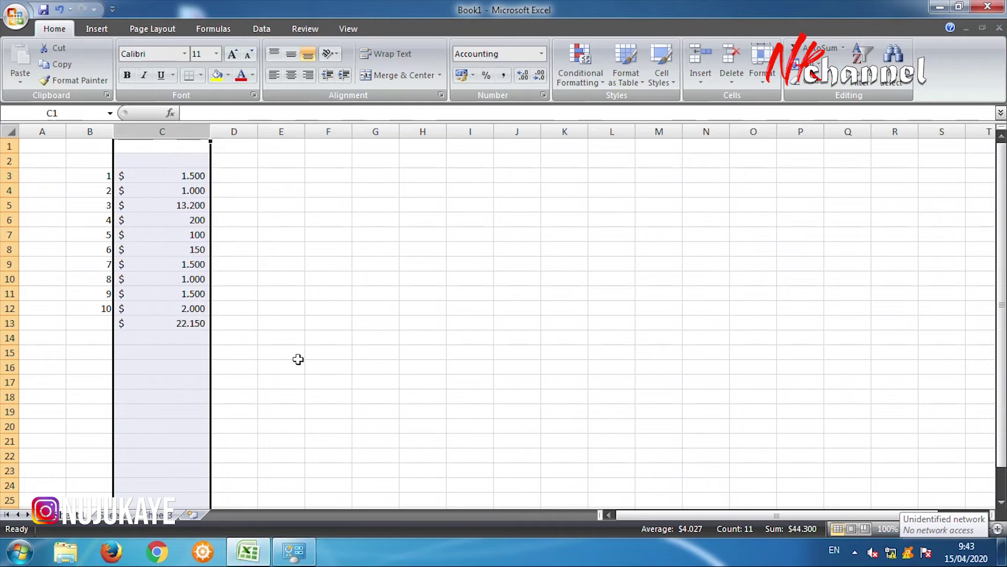
{"action": "right_click", "coordinate": [164, 131]}
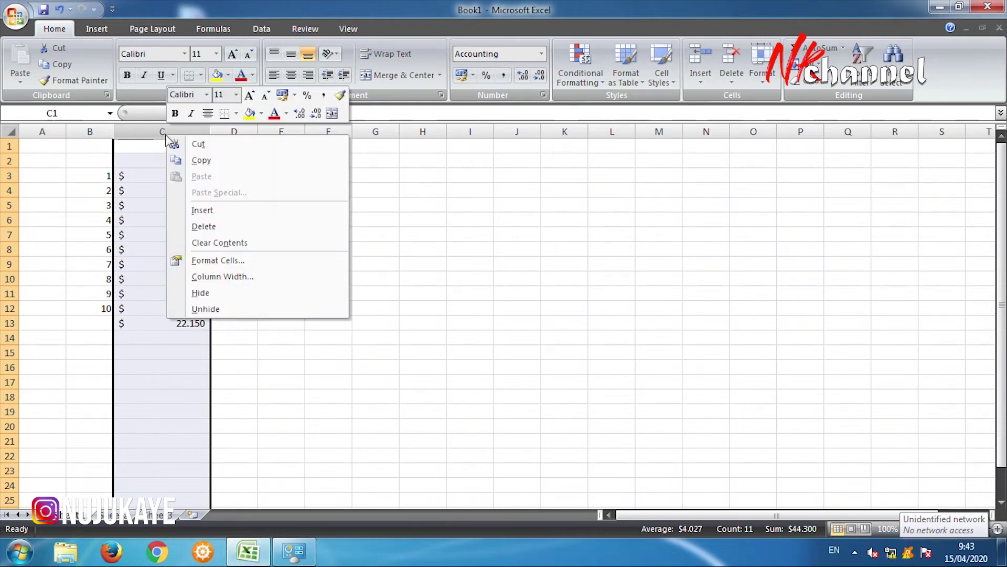
{"action": "left_click", "coordinate": [200, 260]}
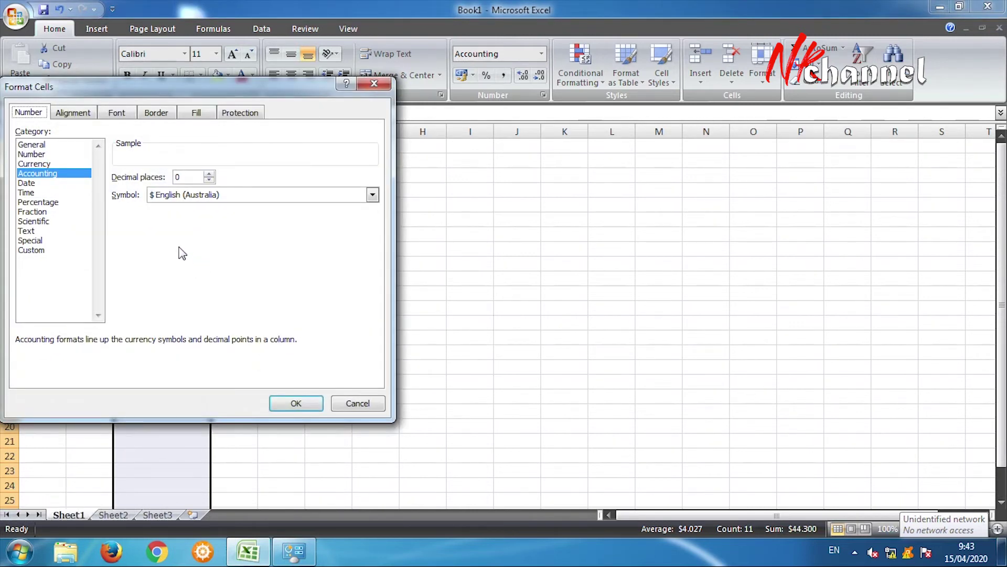
{"action": "left_click", "coordinate": [36, 146]}
{"action": "left_click", "coordinate": [36, 155]}
{"action": "left_click", "coordinate": [33, 146]}
{"action": "left_click", "coordinate": [34, 154]}
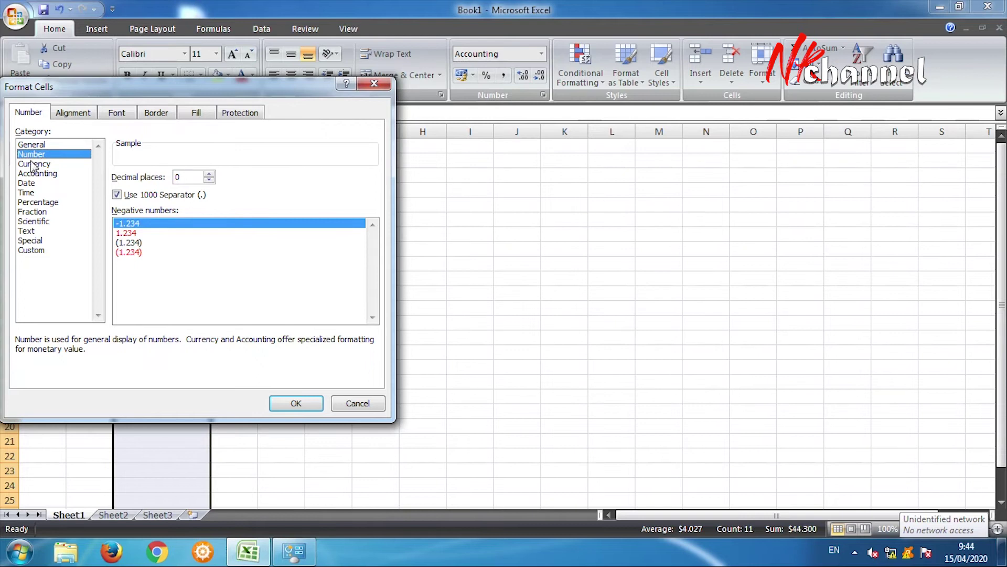
{"action": "left_click", "coordinate": [29, 166]}
Step: Apply Accounting format with the Rp symbol to column C, then deselect it
{"action": "left_click", "coordinate": [29, 176]}
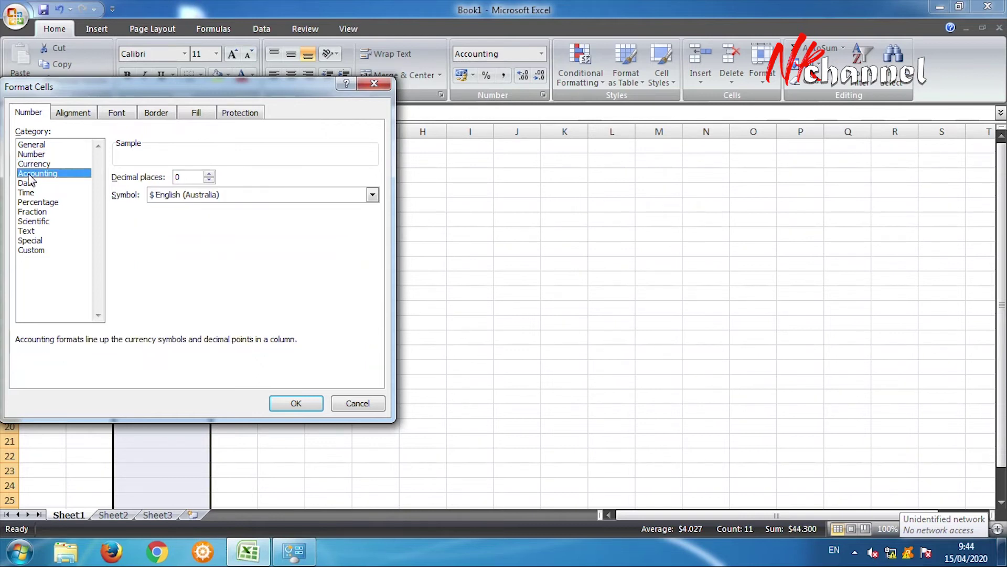
{"action": "left_click", "coordinate": [27, 184]}
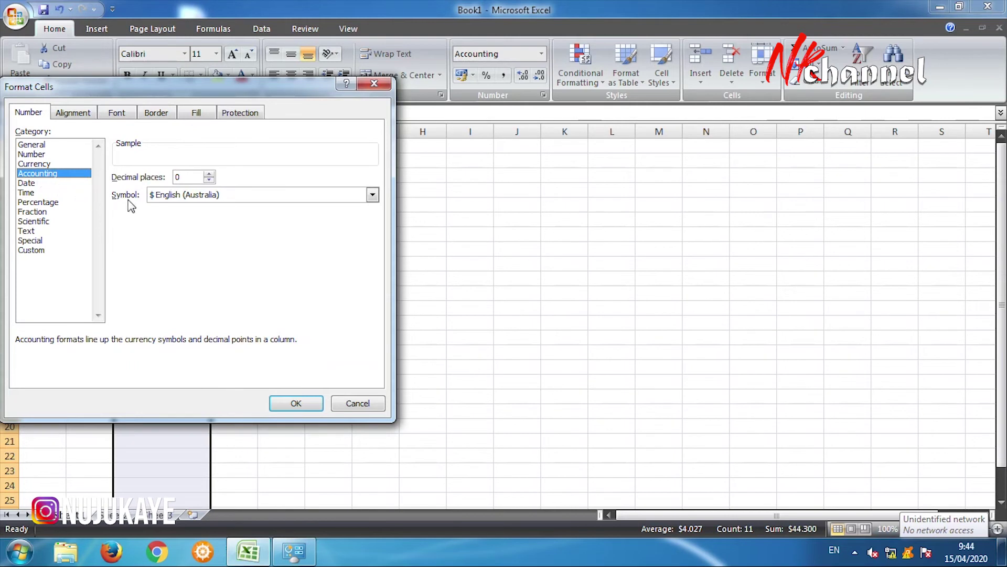
{"action": "left_click", "coordinate": [190, 199]}
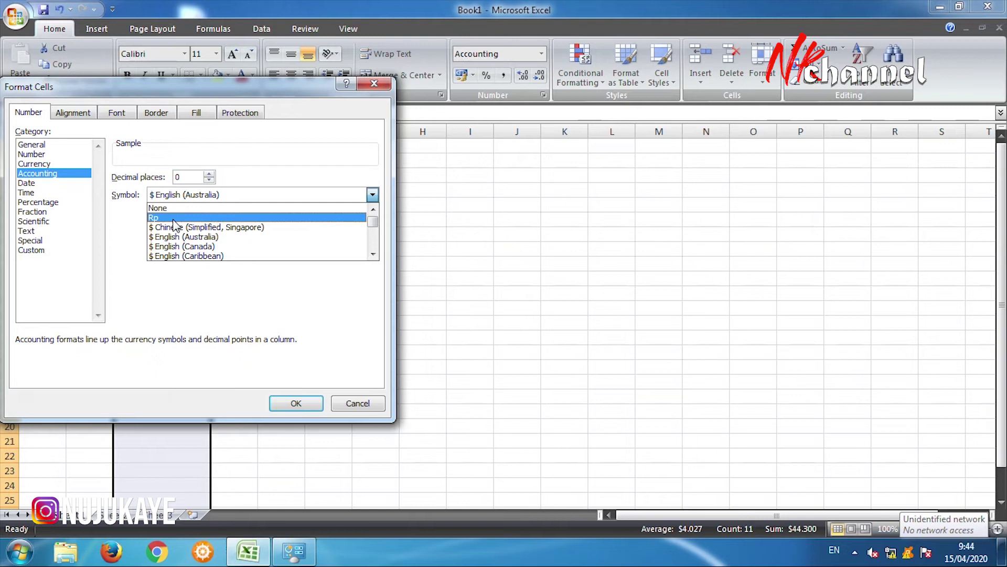
{"action": "left_click", "coordinate": [173, 220]}
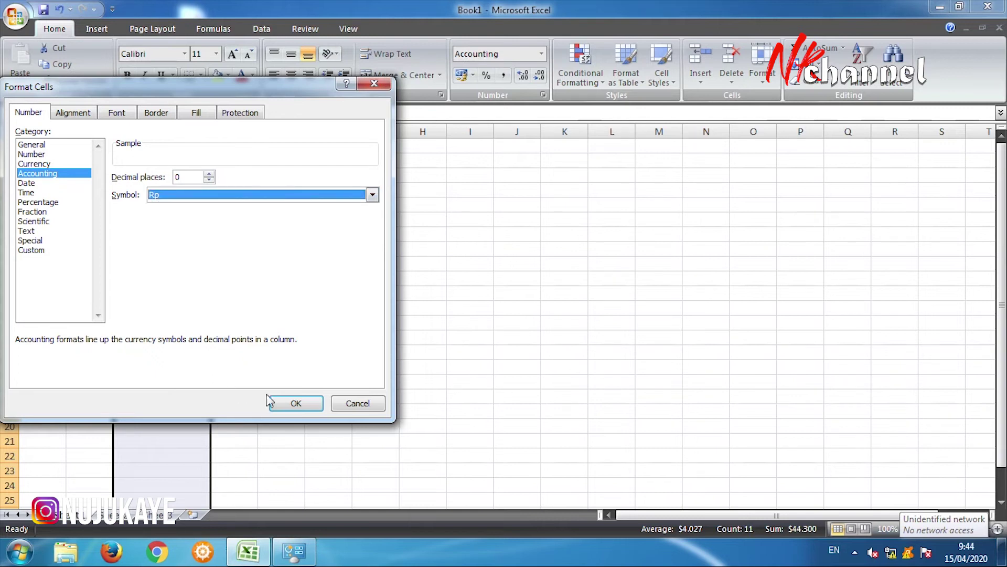
{"action": "left_click", "coordinate": [296, 404]}
{"action": "left_click", "coordinate": [299, 386]}
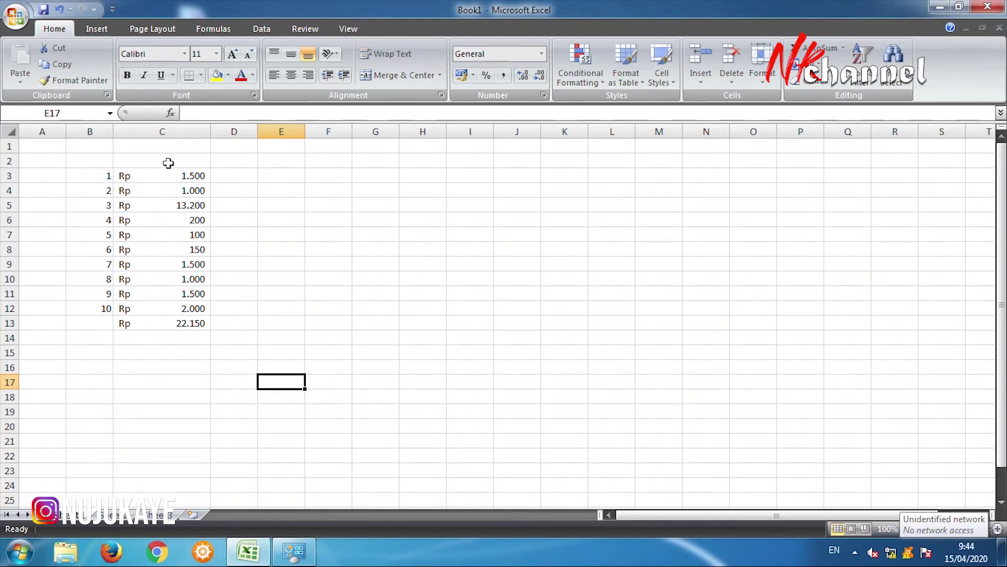
Step: Enter 1200 in cell C18 and 1500 in cell D18
{"action": "left_click", "coordinate": [172, 131]}
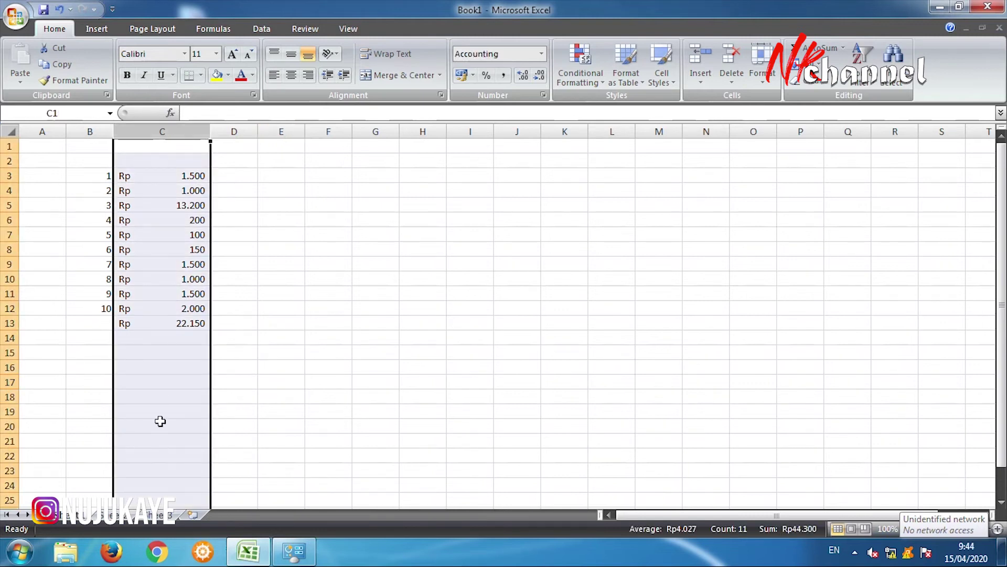
{"action": "left_click", "coordinate": [145, 403]}
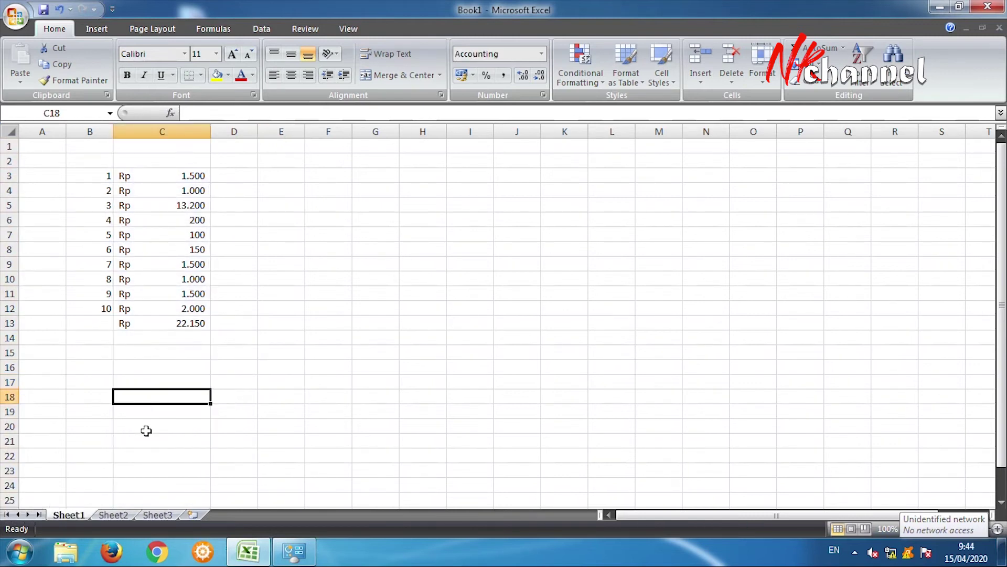
{"action": "scroll", "coordinate": [146, 424], "scroll_direction": "down", "scroll_amount": 2}
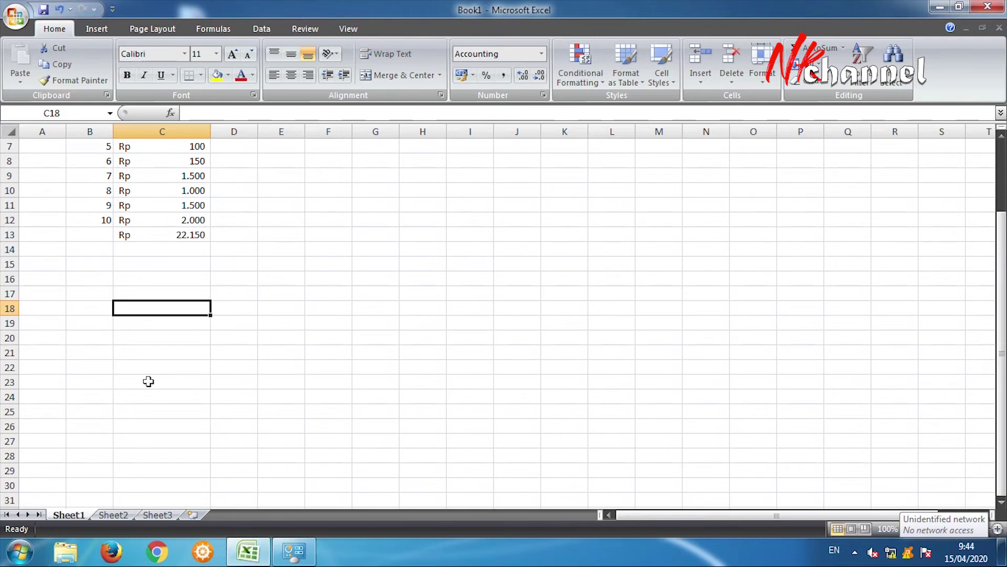
{"action": "type", "text": "1200"}
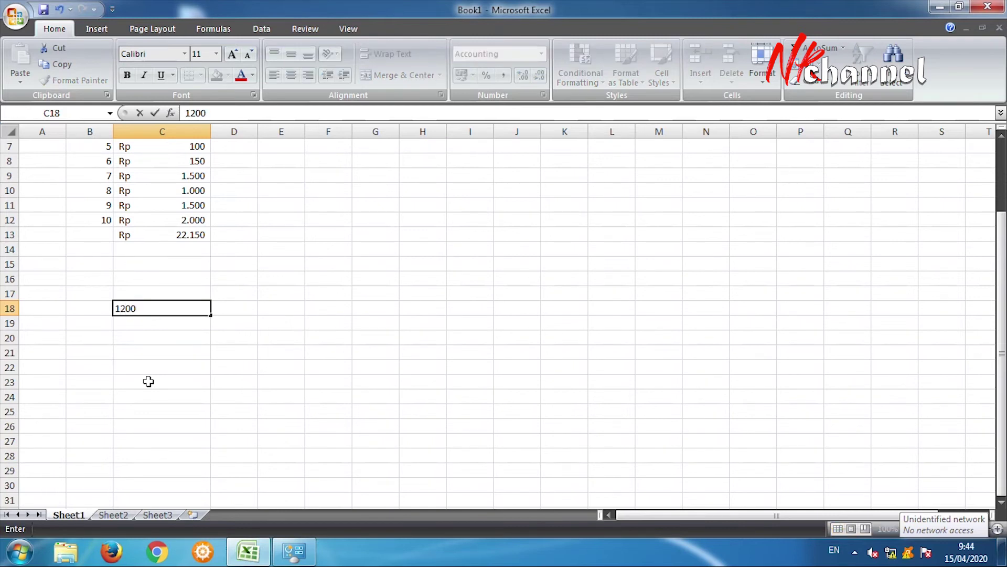
{"action": "key", "text": "Return"}
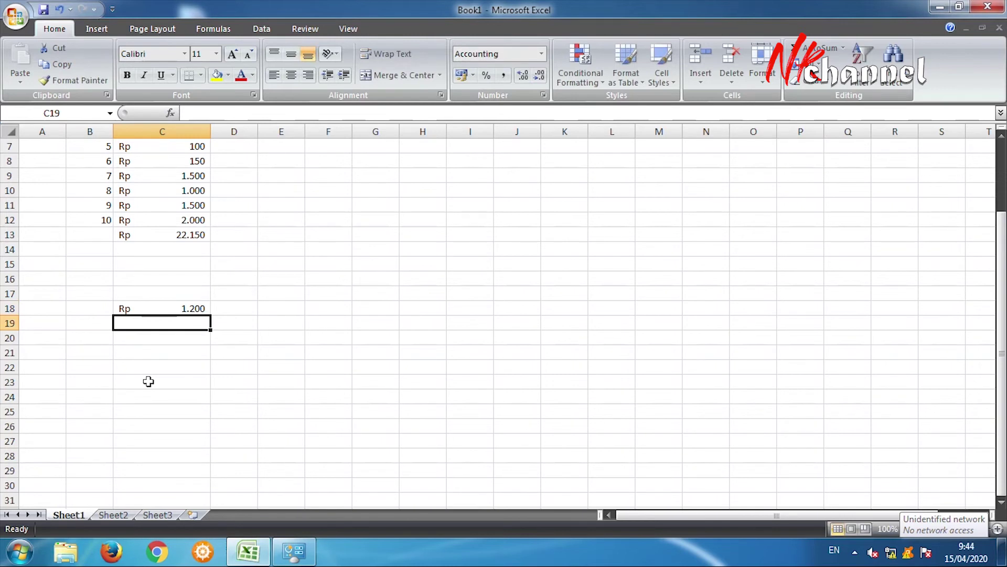
{"action": "left_click", "coordinate": [229, 305]}
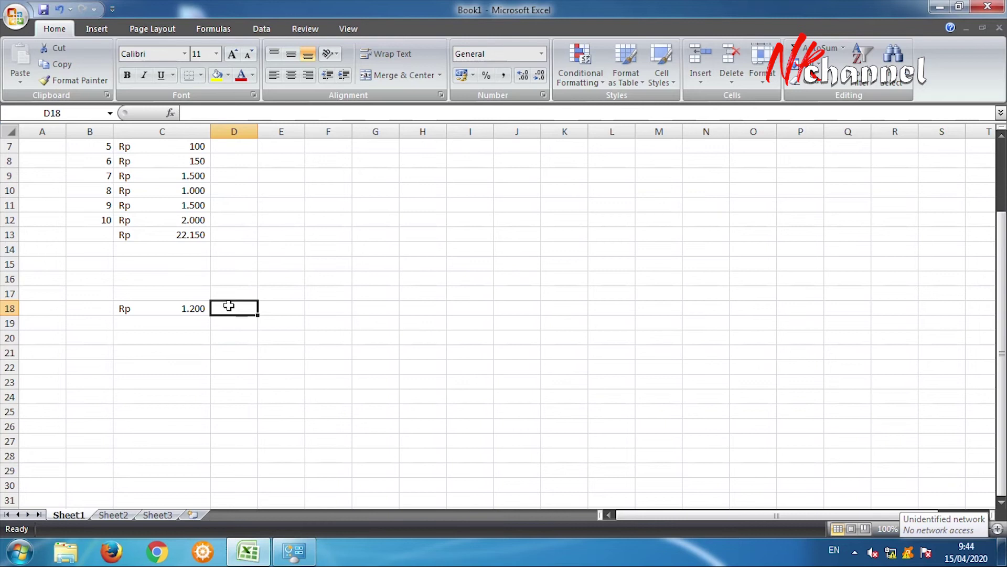
{"action": "type", "text": "1500"}
{"action": "key", "text": "Return"}
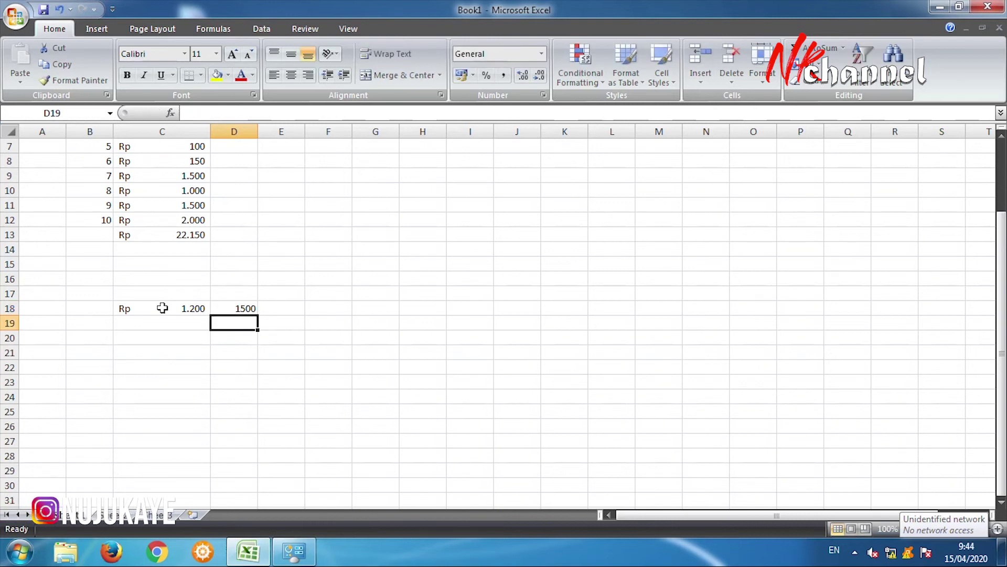
{"action": "scroll", "coordinate": [162, 307], "scroll_direction": "up", "scroll_amount": 2}
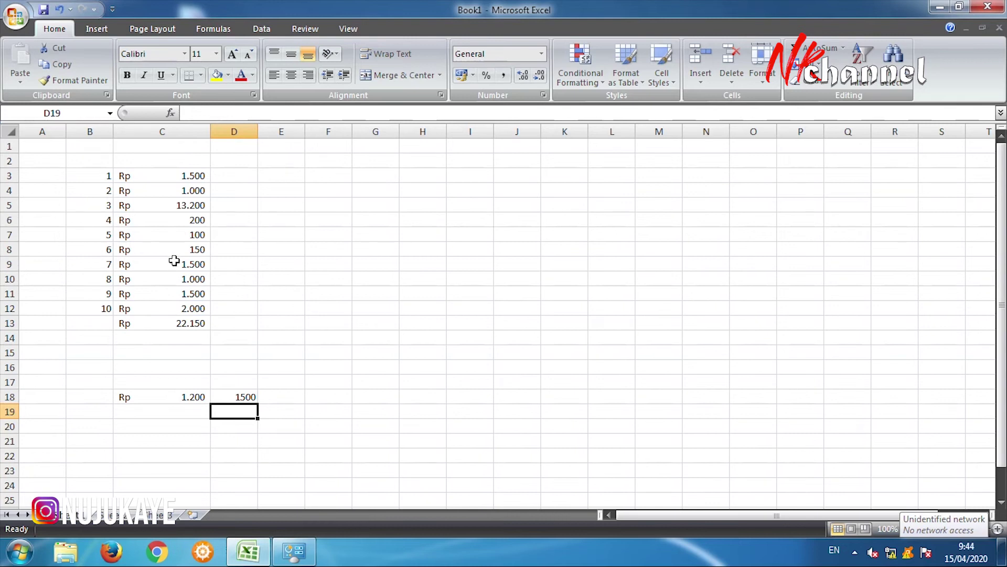
Step: Give column D the Accounting format with the Rp symbol, making D18 read Rp 1.500
{"action": "left_click", "coordinate": [230, 128]}
{"action": "right_click", "coordinate": [232, 132]}
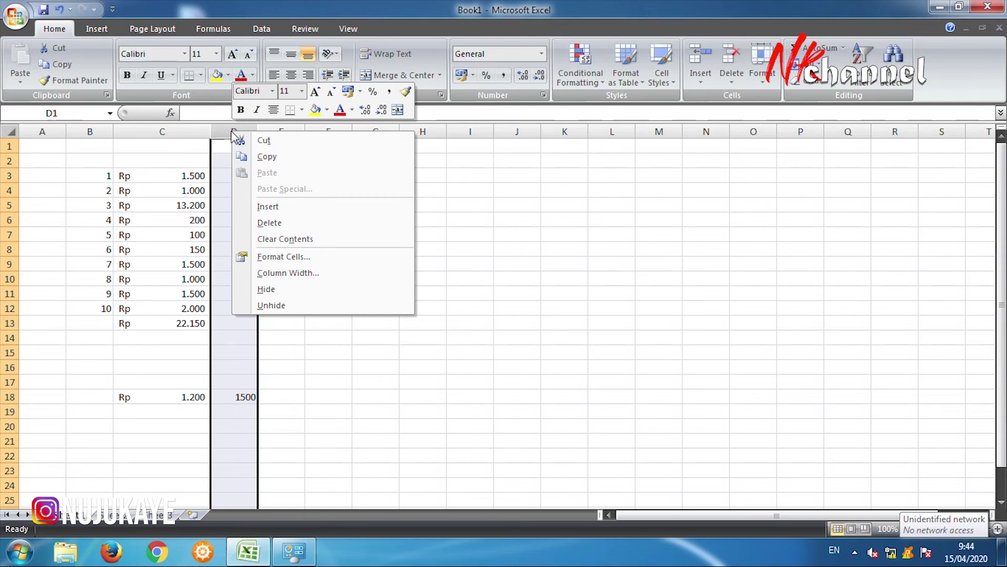
{"action": "left_click", "coordinate": [231, 127]}
{"action": "right_click", "coordinate": [234, 136]}
{"action": "left_click", "coordinate": [262, 257]}
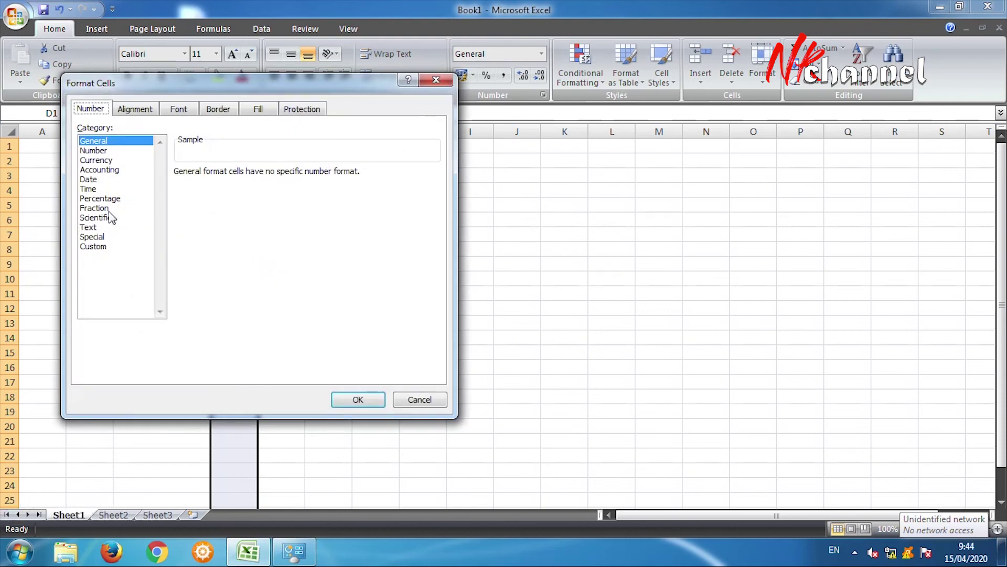
{"action": "left_click", "coordinate": [99, 169]}
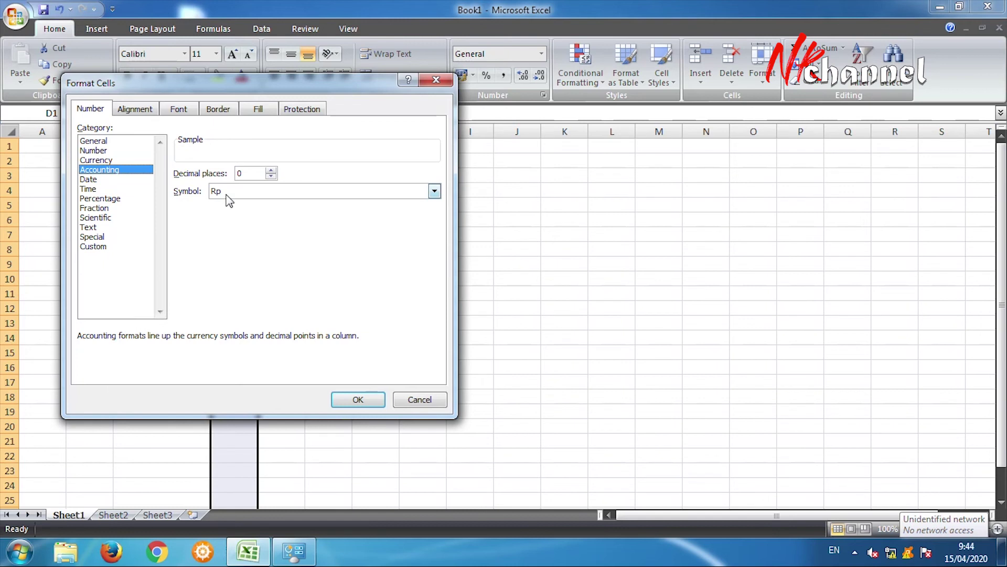
{"action": "left_click", "coordinate": [351, 399]}
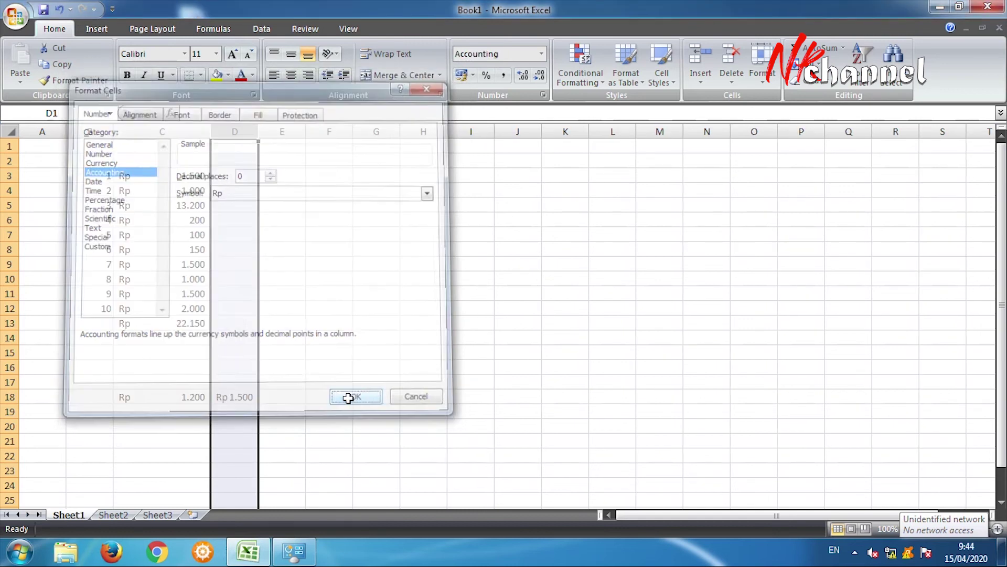
{"action": "left_click", "coordinate": [245, 447]}
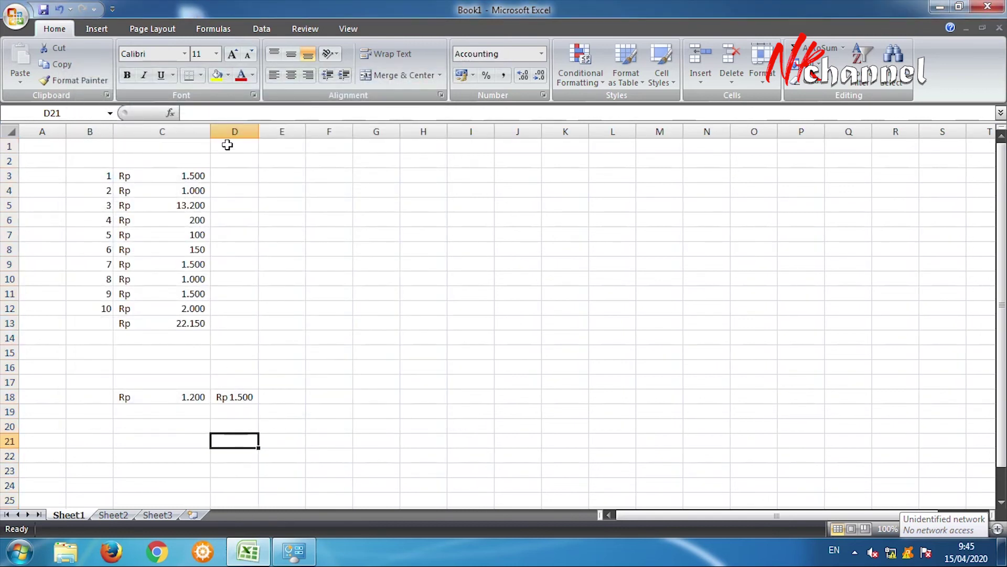
Step: Enter 500000 in D14 and widen column D so Rp 500.000 displays fully
{"action": "left_click", "coordinate": [231, 340]}
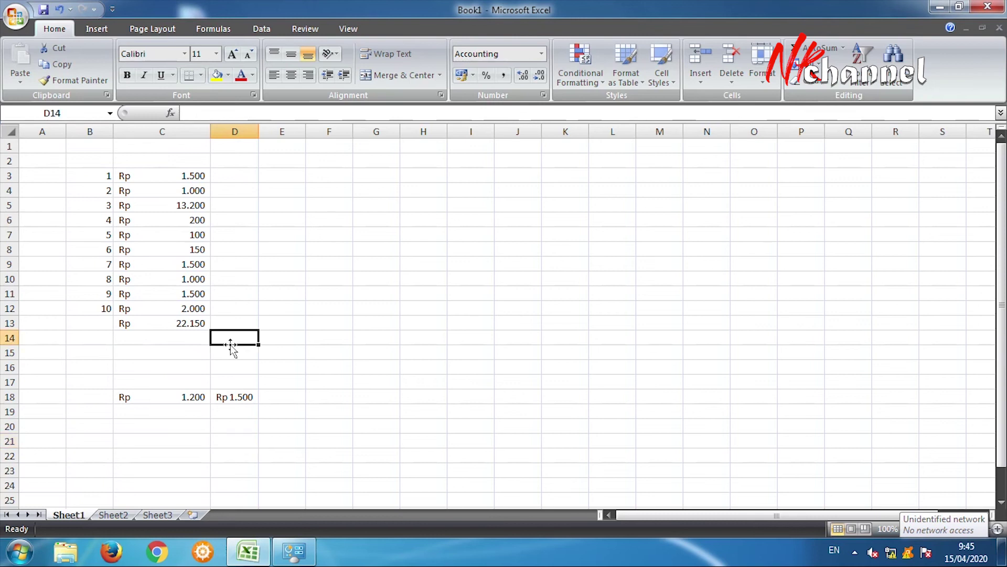
{"action": "type", "text": "500000"}
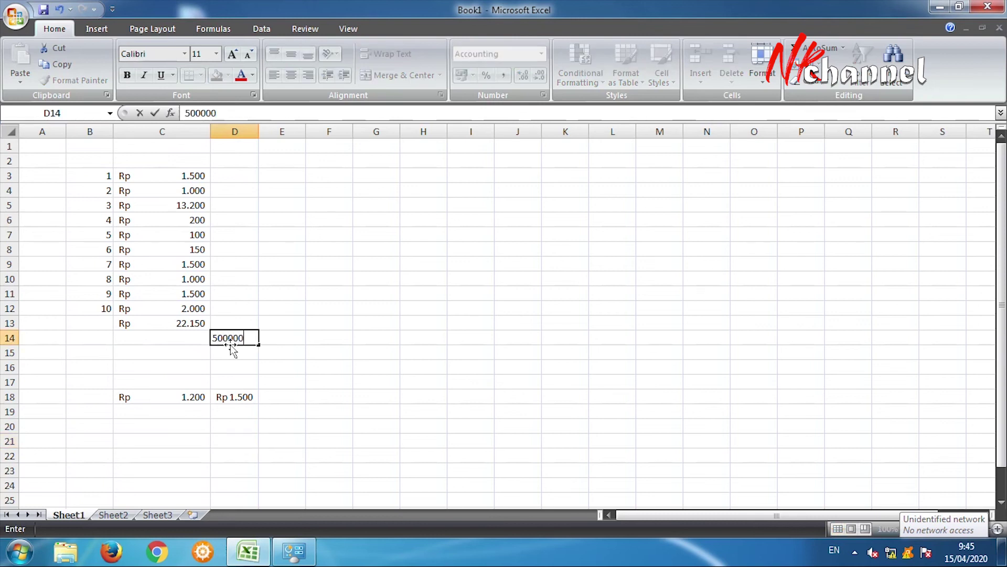
{"action": "key", "text": "Return"}
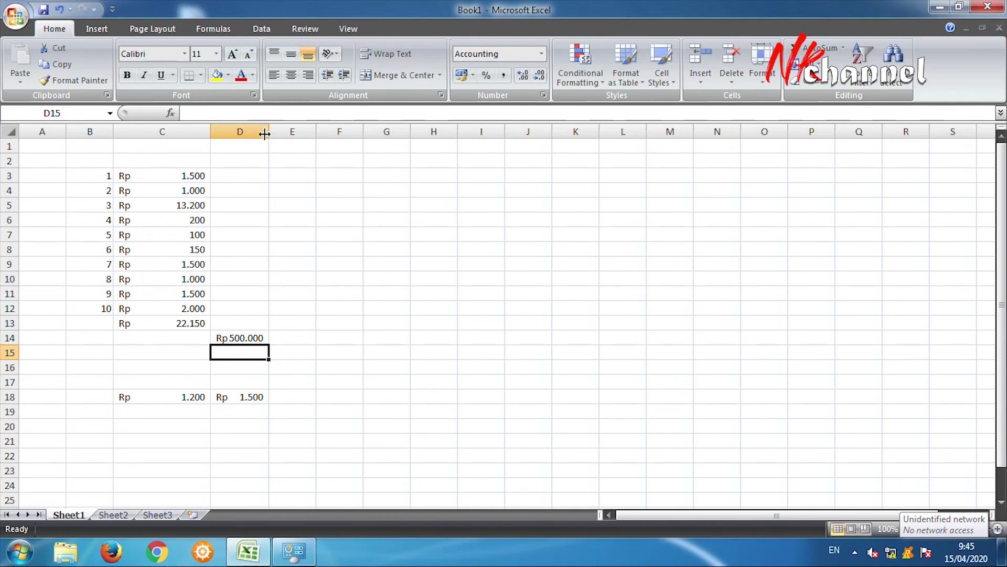
{"action": "left_click_drag", "start_coordinate": [268, 132], "coordinate": [317, 132]}
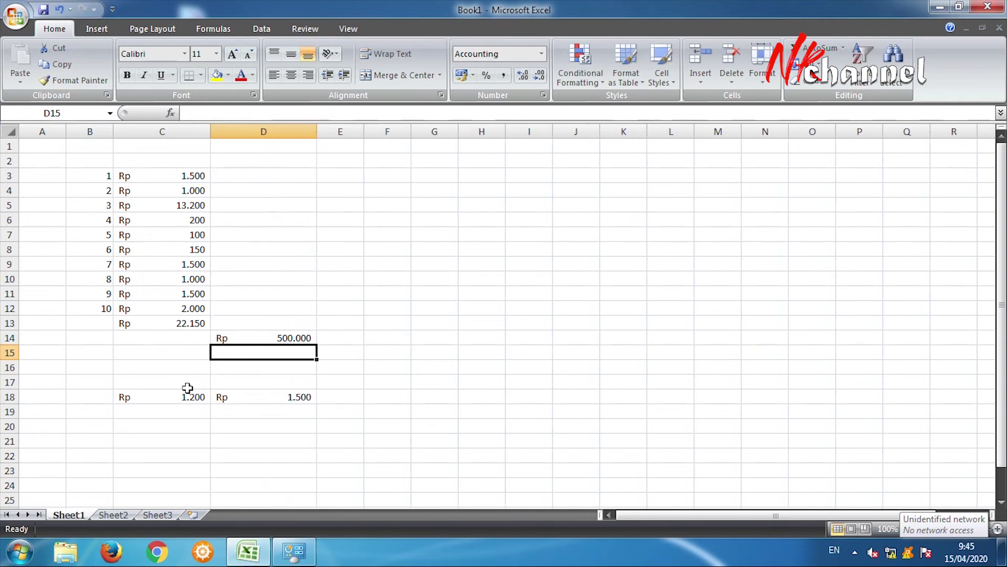
{"action": "scroll", "coordinate": [210, 386], "scroll_direction": "down", "scroll_amount": 1}
{"action": "scroll", "coordinate": [210, 386], "scroll_direction": "up", "scroll_amount": 1}
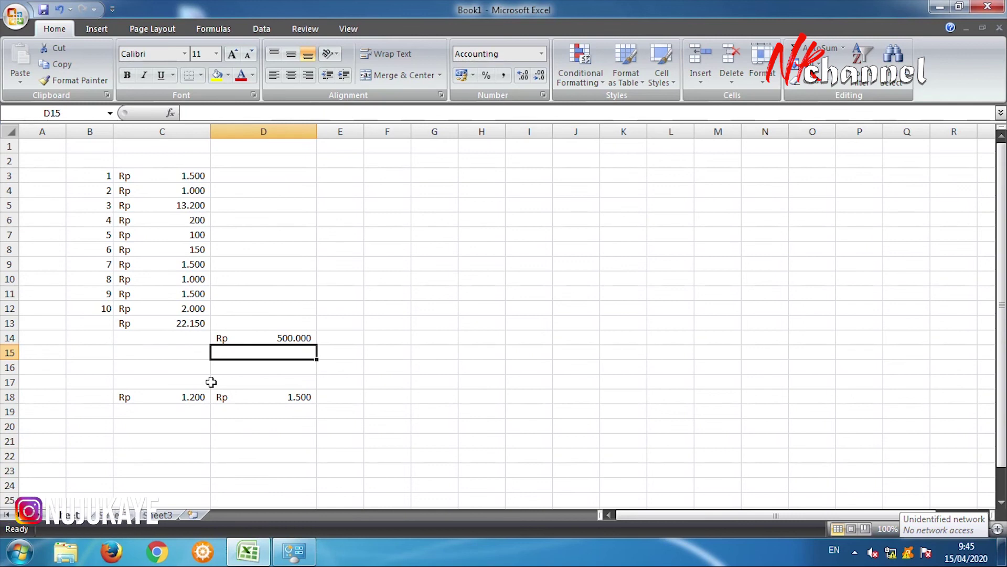